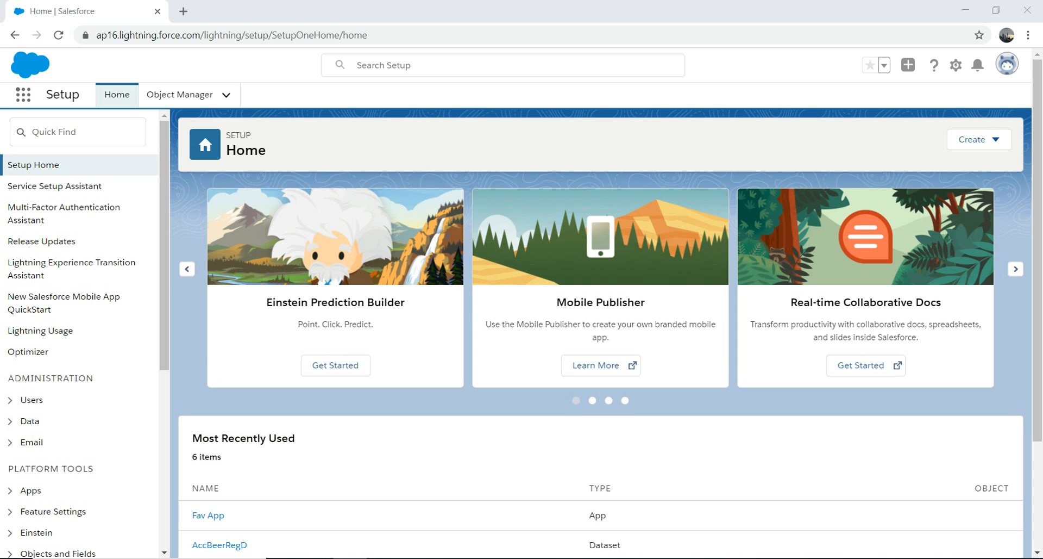
Step: Open Analytics Studio and bring up the templates for creating a new app
{"action": "left_click", "coordinate": [23, 94]}
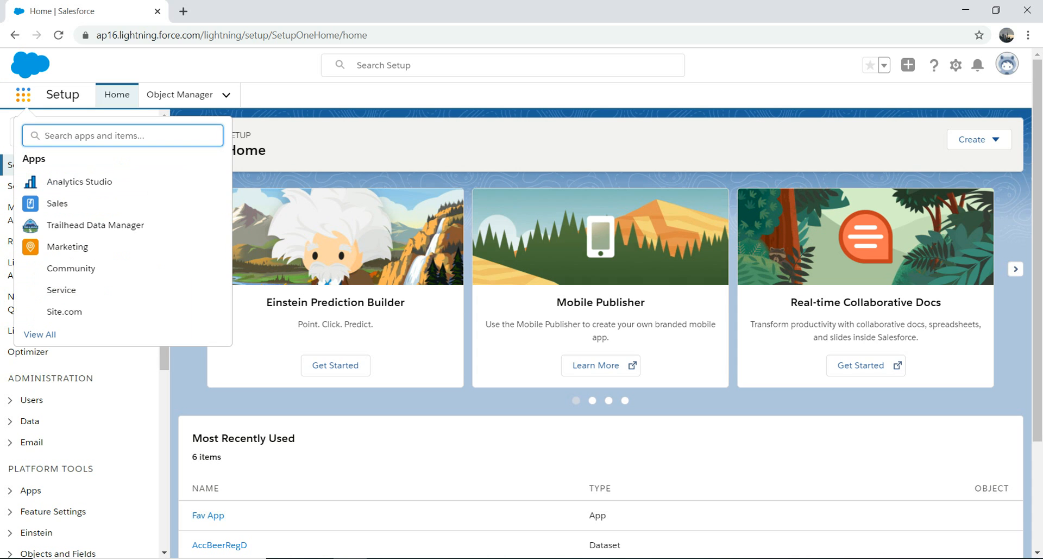
{"action": "left_click", "coordinate": [80, 181]}
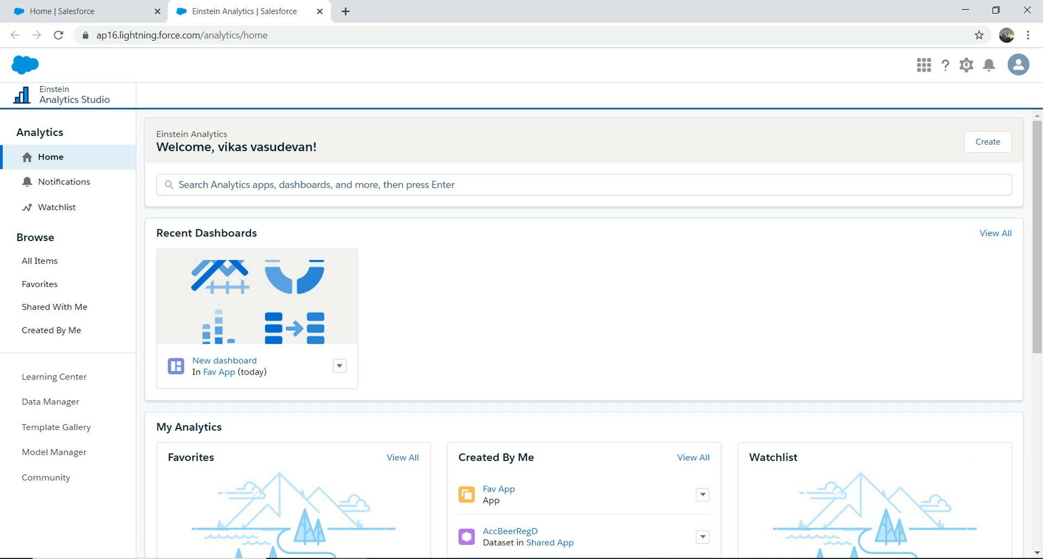
{"action": "left_click", "coordinate": [988, 141]}
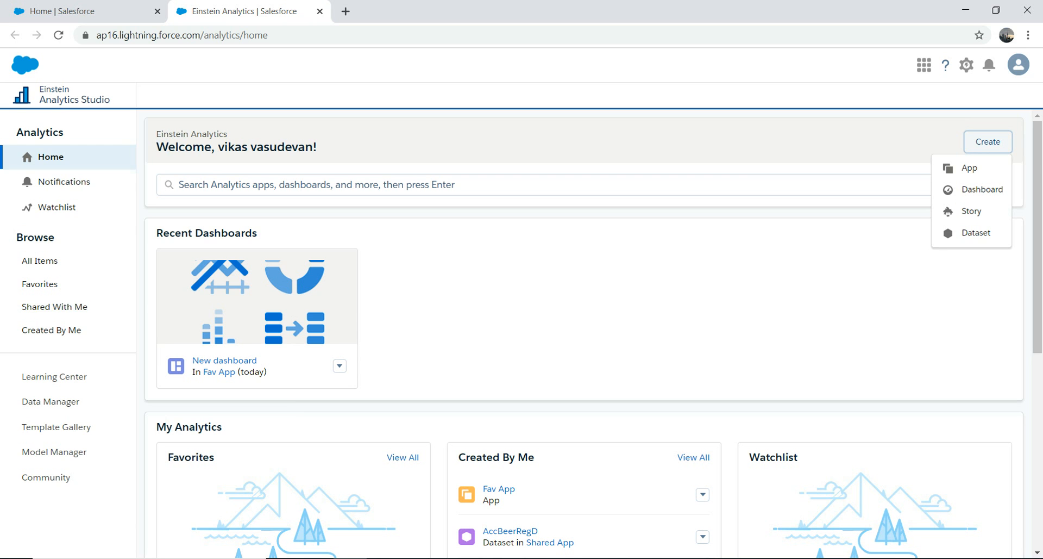
{"action": "left_click", "coordinate": [970, 168]}
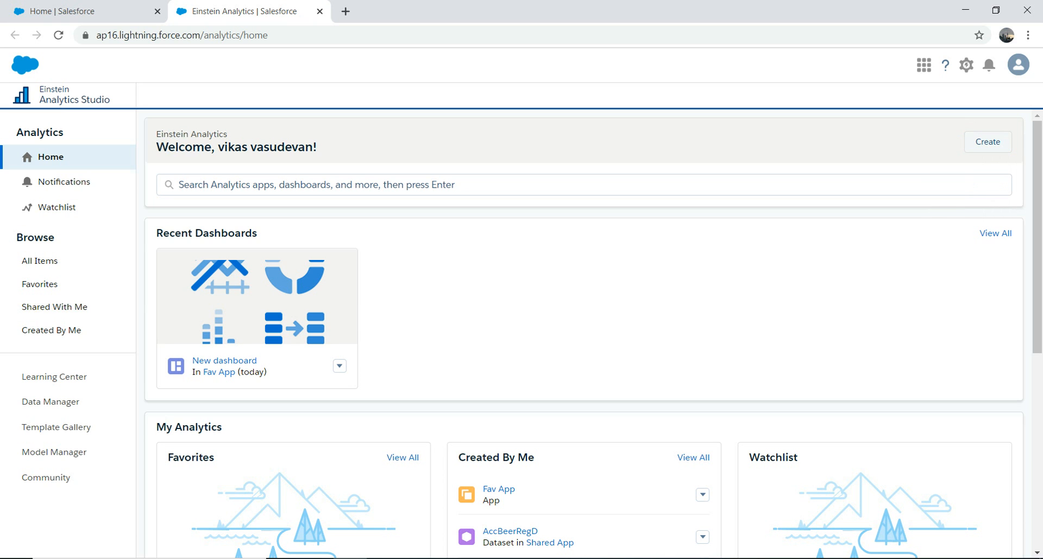
{"action": "left_click", "coordinate": [988, 141]}
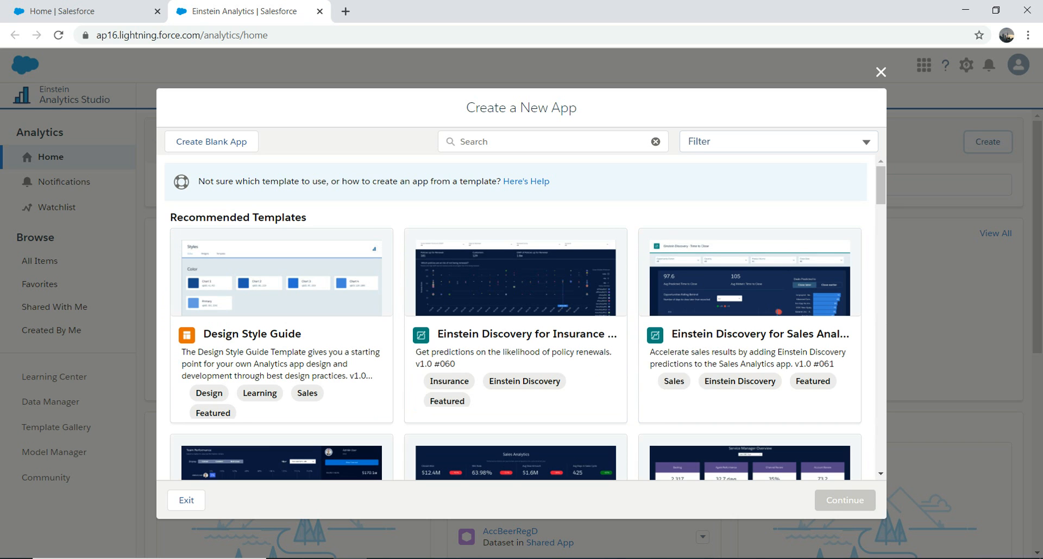
{"action": "mouse_move", "coordinate": [880, 185]}
{"action": "left_mouse_down"}
{"action": "mouse_move", "coordinate": [881, 257]}
{"action": "mouse_move", "coordinate": [880, 185]}
{"action": "left_mouse_up"}
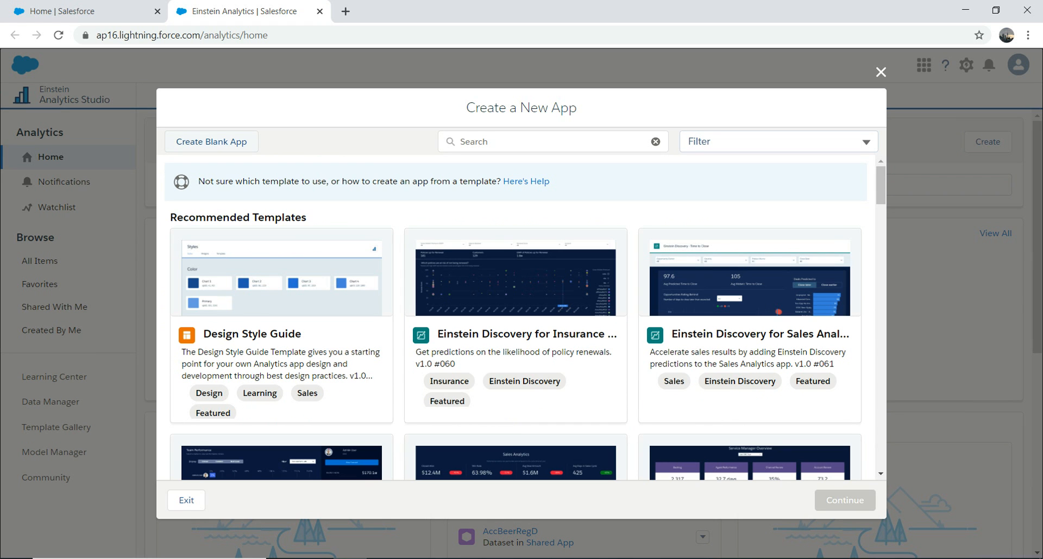
Step: Create a blank app named New Demo App
{"action": "left_click", "coordinate": [211, 141]}
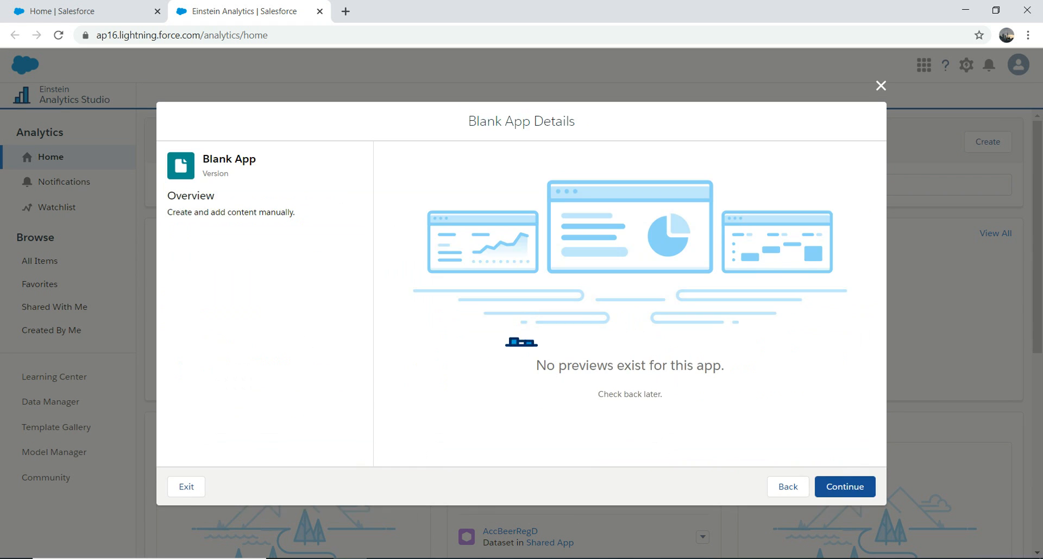
{"action": "left_click", "coordinate": [845, 485]}
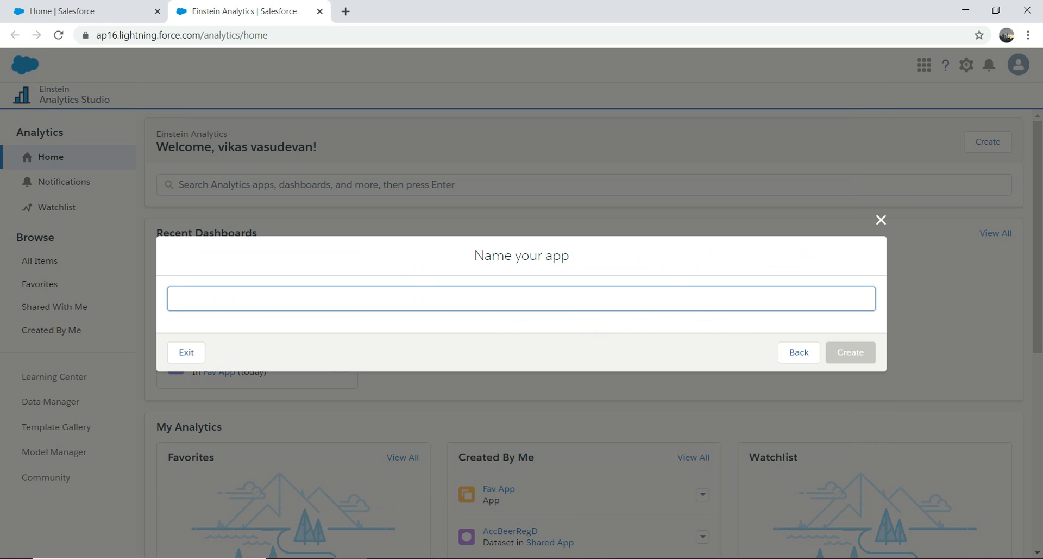
{"action": "type", "text": "New Dem"}
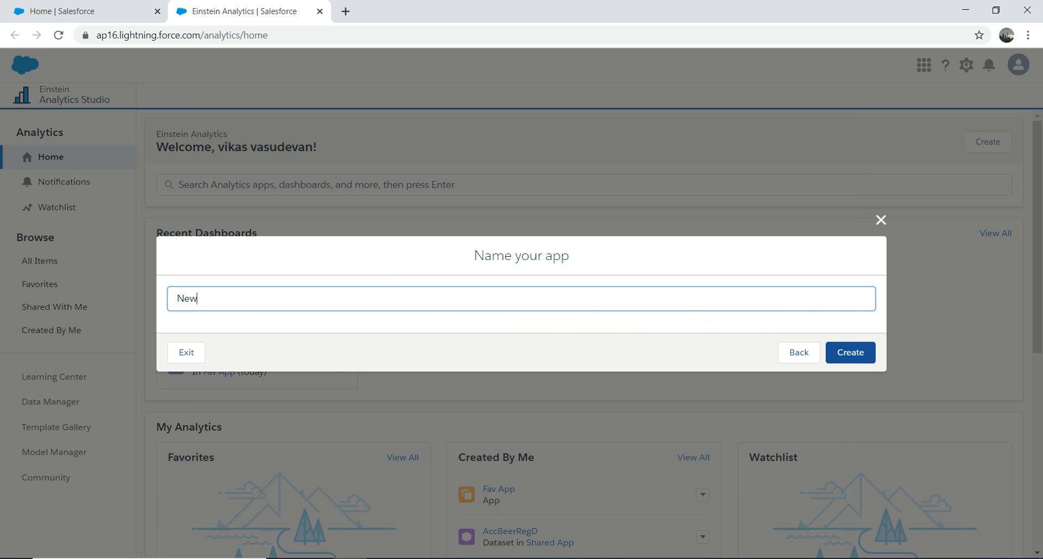
{"action": "type", "text": "o App"}
{"action": "key", "text": "Return"}
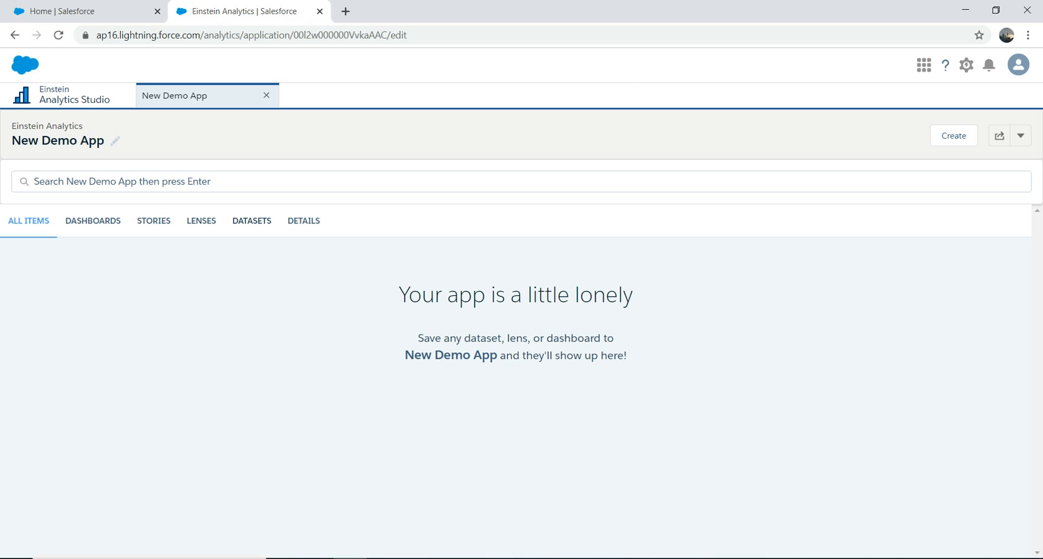
Step: Start a new dataset in New Demo App with Salesforce Data as its source
{"action": "left_click", "coordinate": [252, 221]}
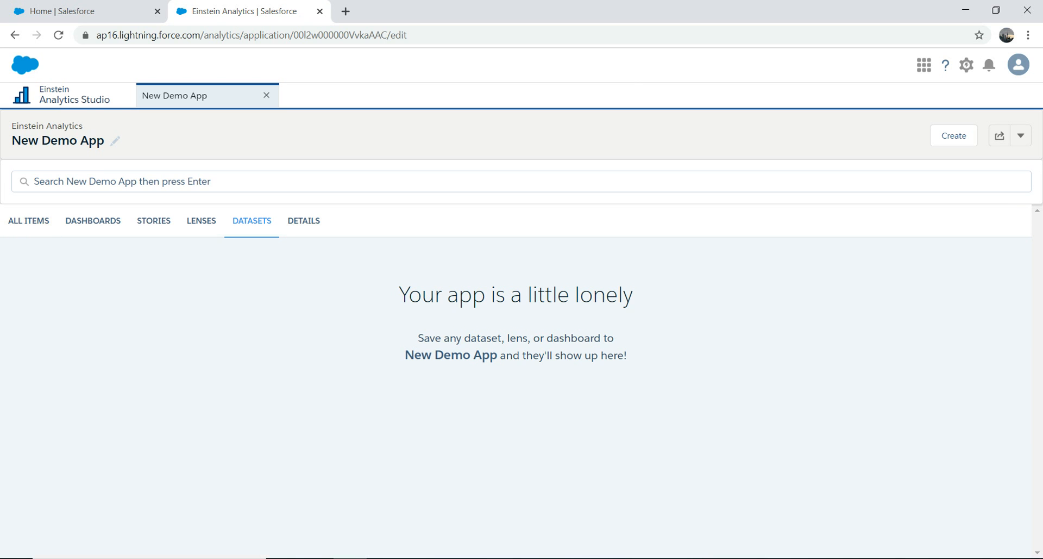
{"action": "left_click", "coordinate": [954, 136]}
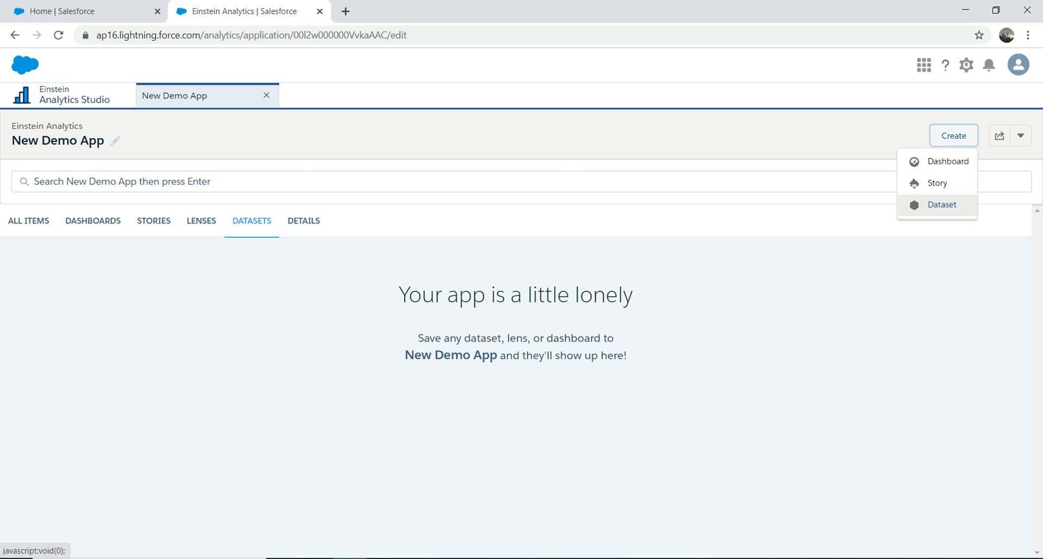
{"action": "left_click", "coordinate": [941, 204]}
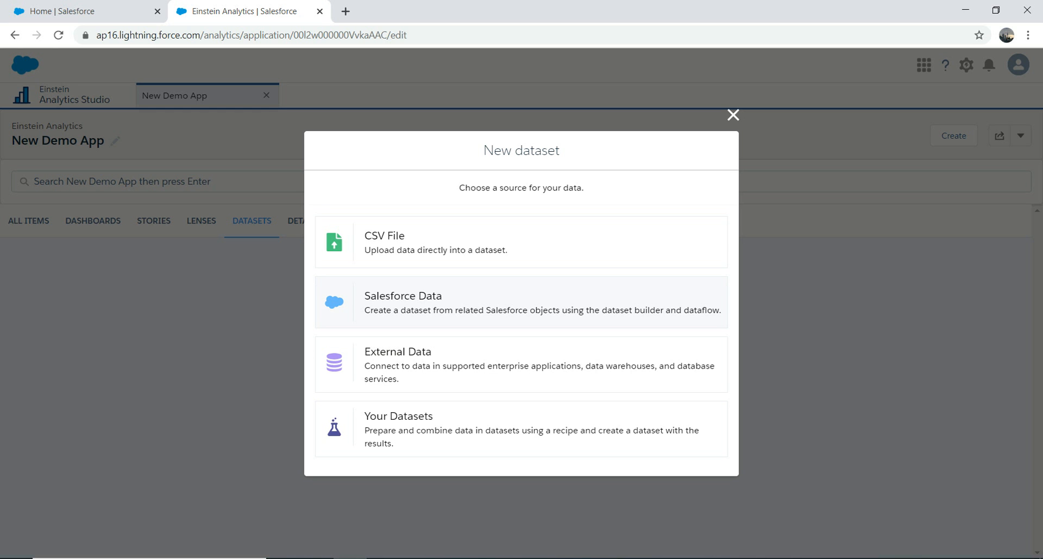
{"action": "left_click", "coordinate": [521, 302]}
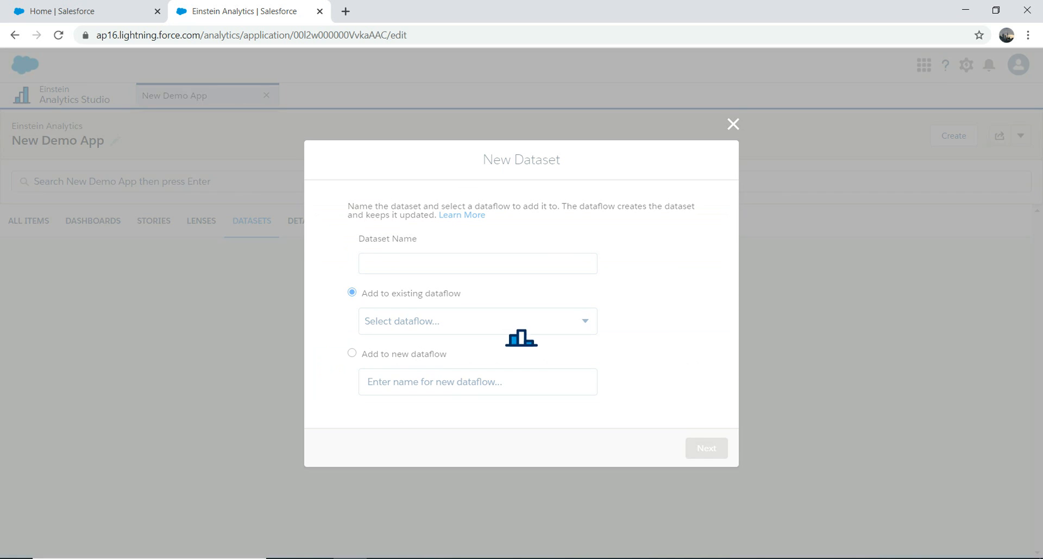
Step: Name the dataset OpportunityDs and add it to a new dataflow named OpporFlow
{"action": "left_click", "coordinate": [477, 264]}
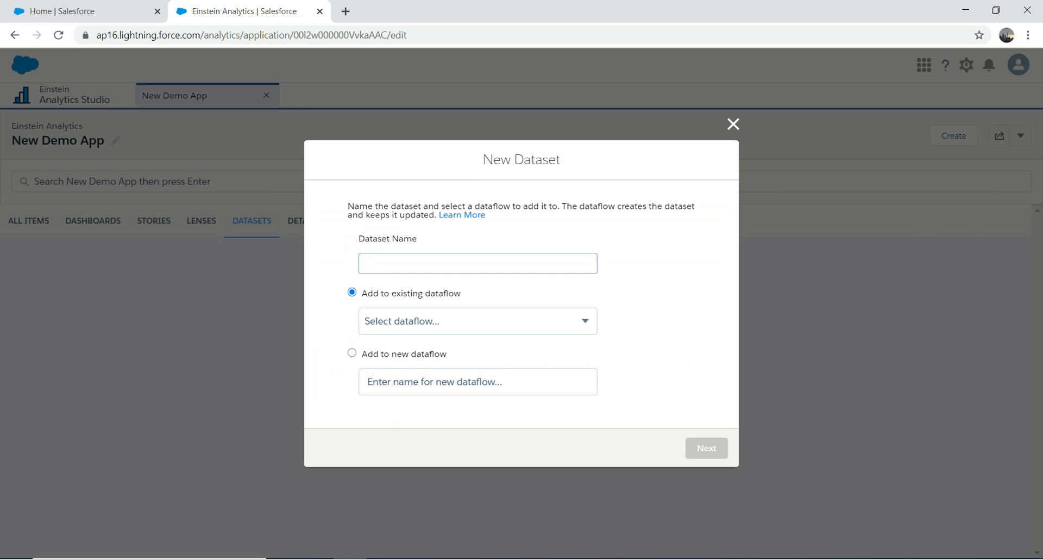
{"action": "type", "text": "OpportunityDs"}
{"action": "left_click", "coordinate": [424, 381]}
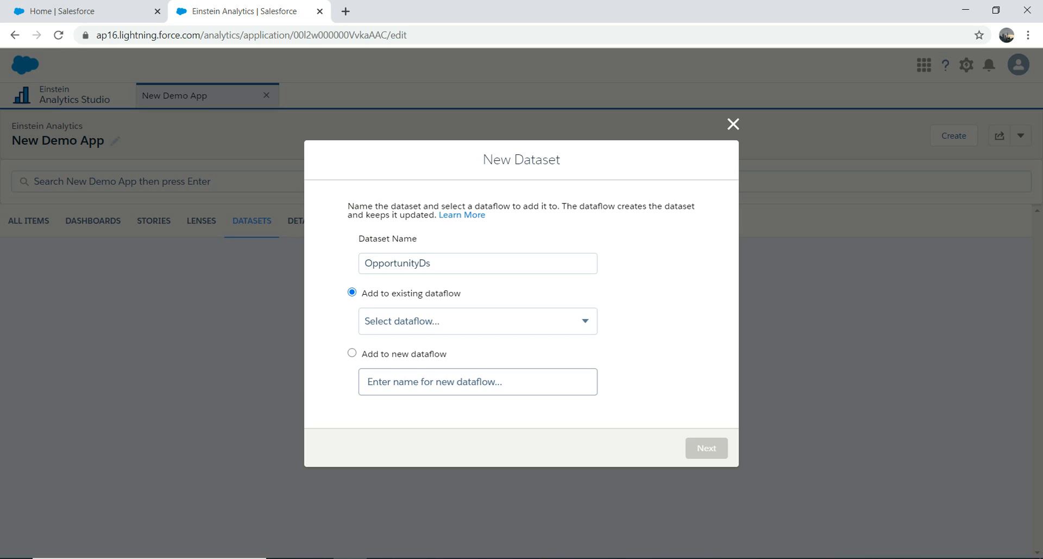
{"action": "left_click", "coordinate": [352, 353]}
{"action": "key", "text": "Tab"}
{"action": "type", "text": "Opp"}
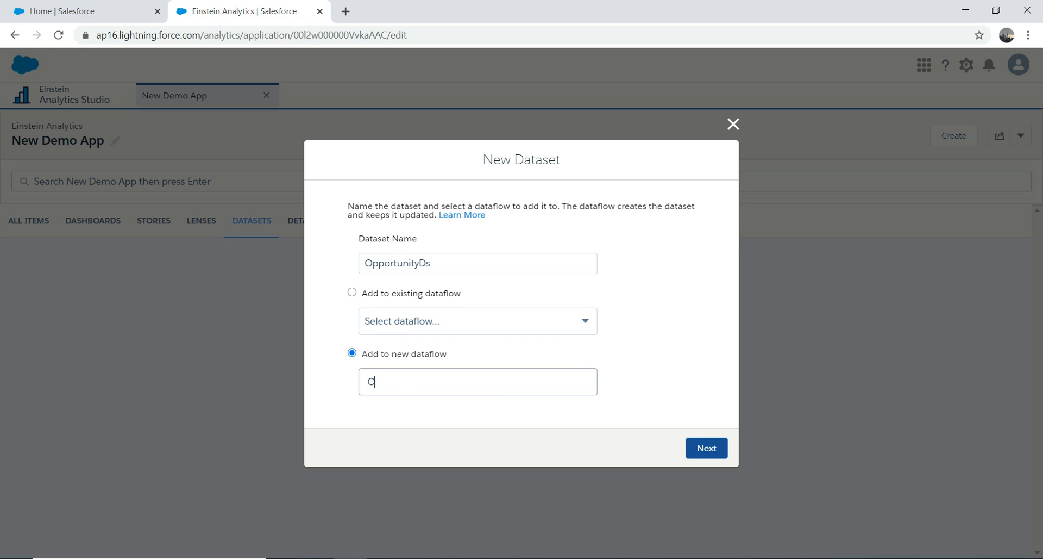
{"action": "type", "text": "orFlow"}
{"action": "left_click", "coordinate": [706, 448]}
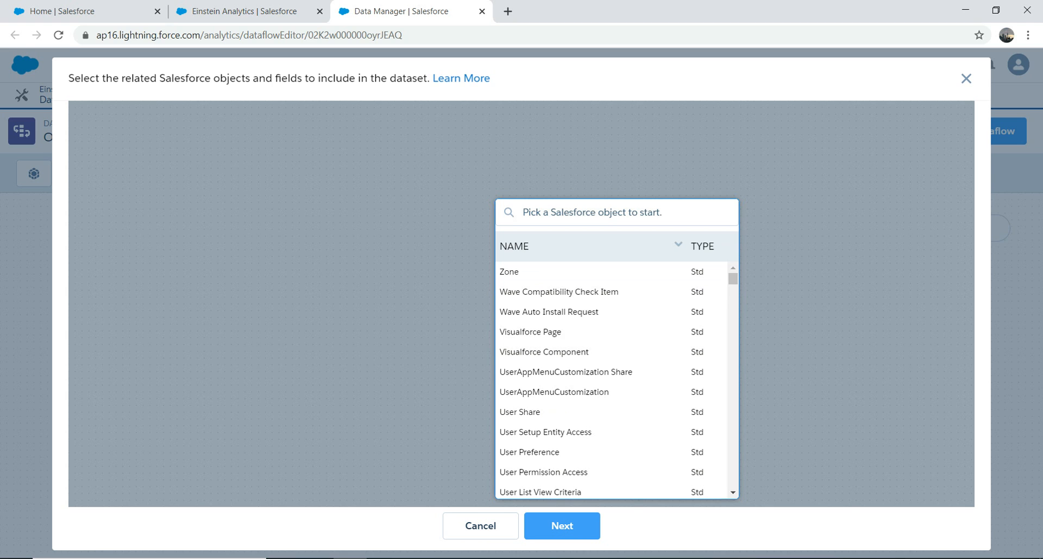
Step: Sort the Salesforce objects by name in ascending order and choose Opportunity as the root object
{"action": "left_click", "coordinate": [678, 245]}
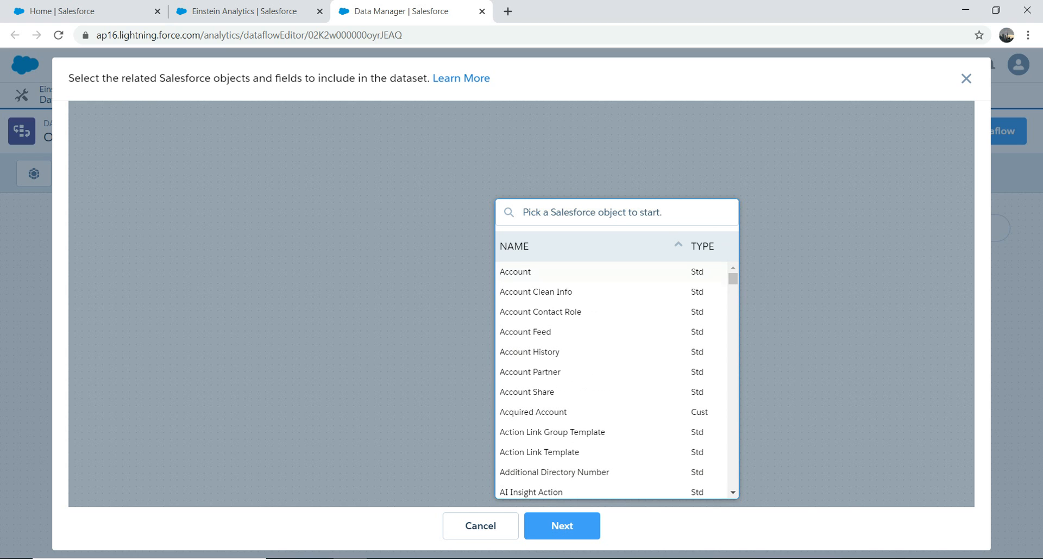
{"action": "scroll", "coordinate": [614, 380], "scroll_direction": "down", "scroll_amount": 9}
{"action": "scroll", "coordinate": [614, 380], "scroll_direction": "down", "scroll_amount": 12}
{"action": "scroll", "coordinate": [614, 381], "scroll_direction": "down", "scroll_amount": 20}
{"action": "scroll", "coordinate": [614, 380], "scroll_direction": "down", "scroll_amount": 20}
{"action": "scroll", "coordinate": [614, 380], "scroll_direction": "down", "scroll_amount": 1}
{"action": "scroll", "coordinate": [614, 381], "scroll_direction": "down", "scroll_amount": 20}
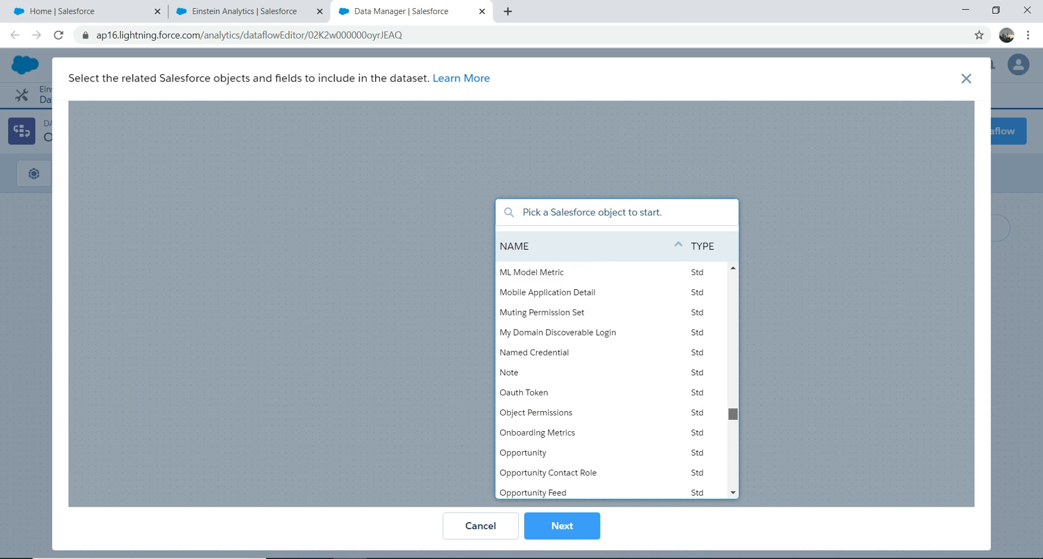
{"action": "left_click", "coordinate": [589, 452]}
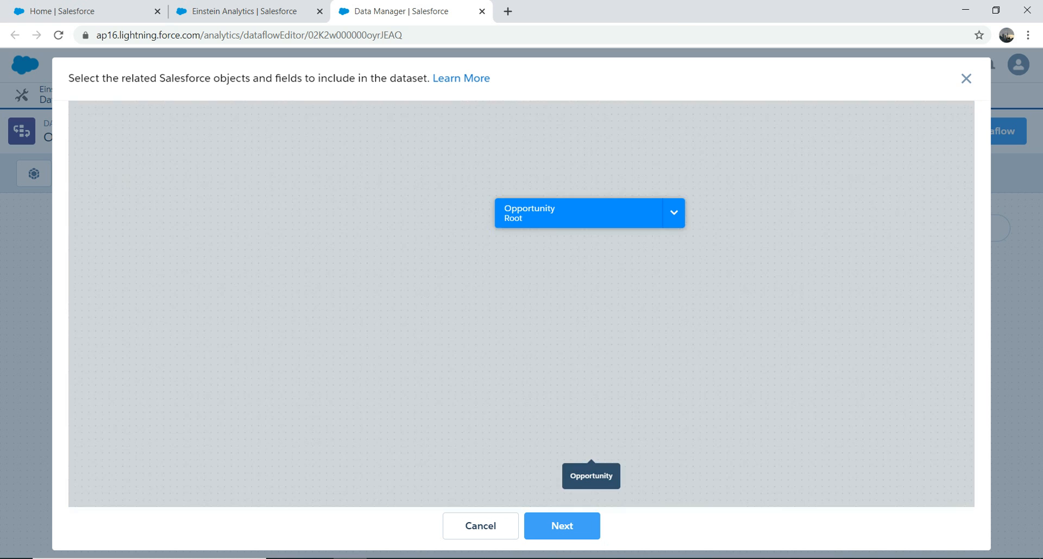
Step: Include the Amount, Close Date and Description fields of the Opportunity object in the dataset
{"action": "mouse_move", "coordinate": [674, 212]}
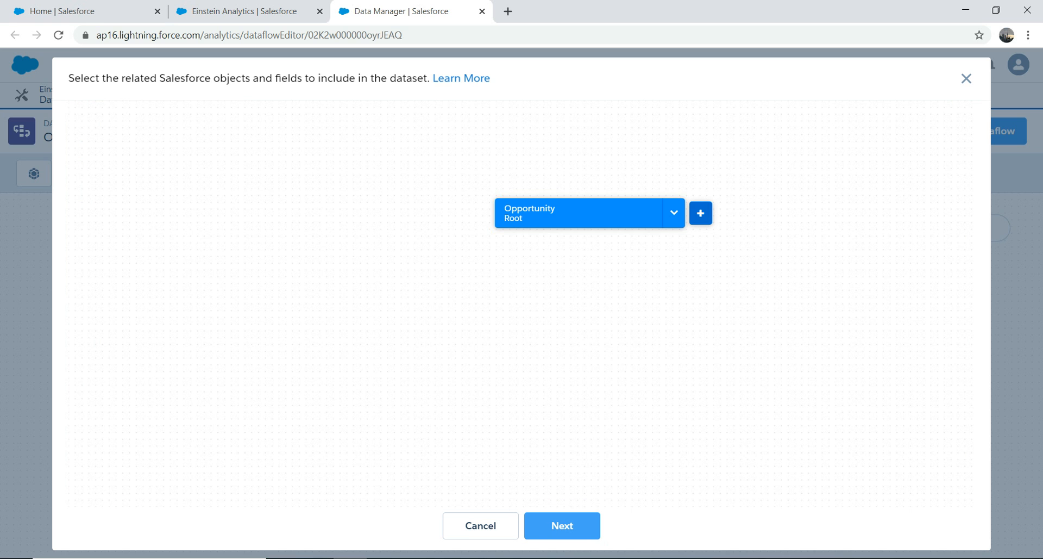
{"action": "left_click", "coordinate": [700, 213]}
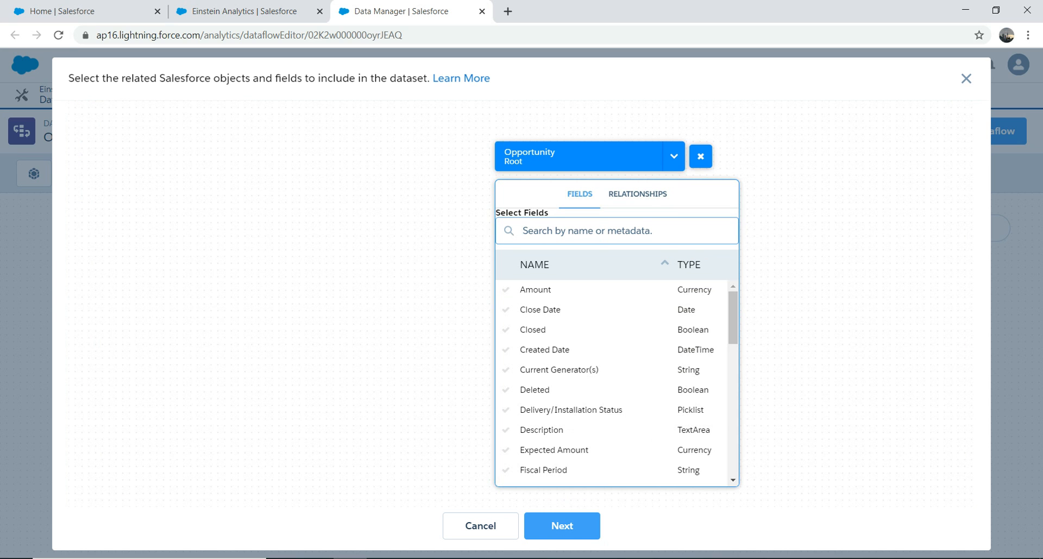
{"action": "left_click", "coordinate": [506, 290]}
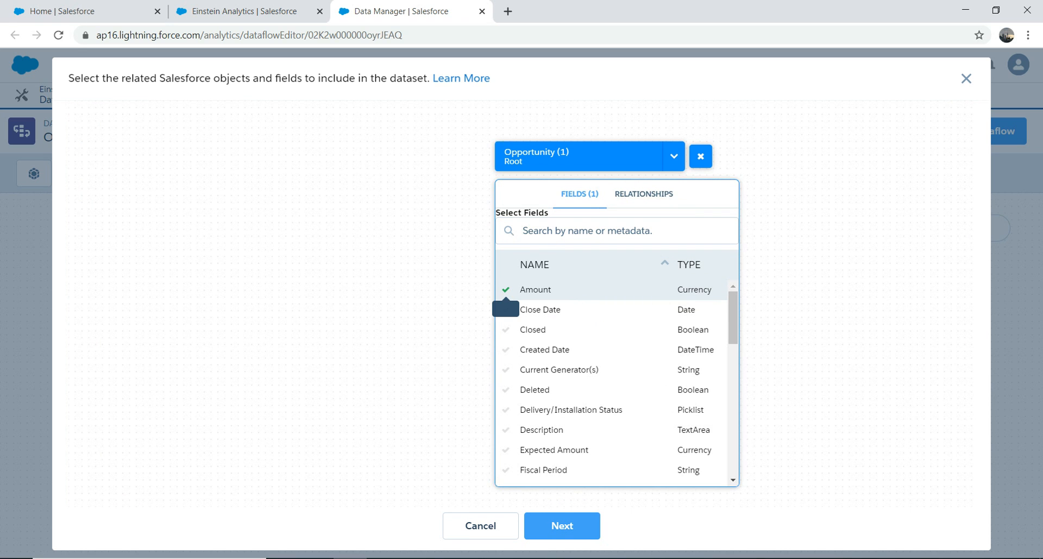
{"action": "left_click", "coordinate": [506, 309]}
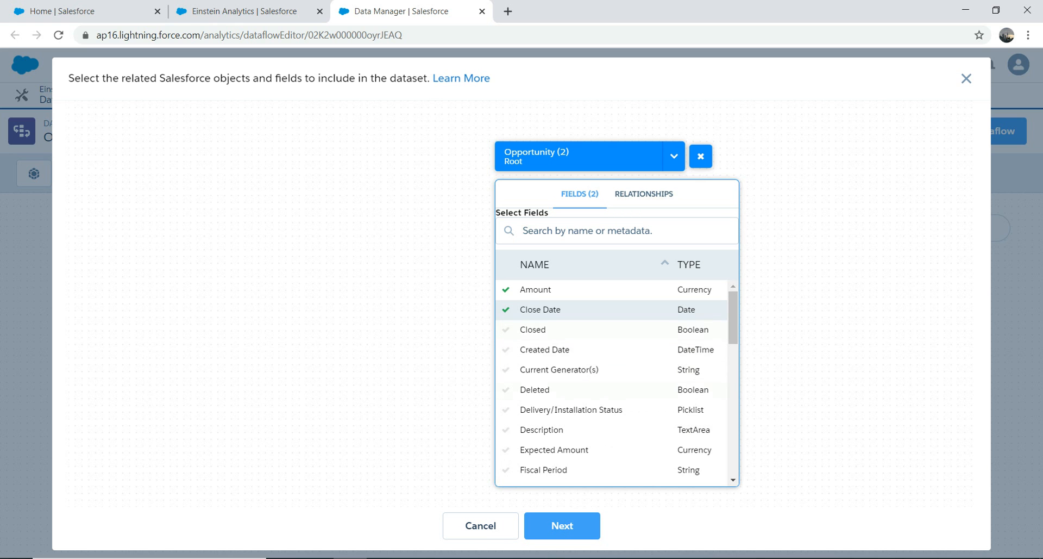
{"action": "left_click", "coordinate": [506, 430]}
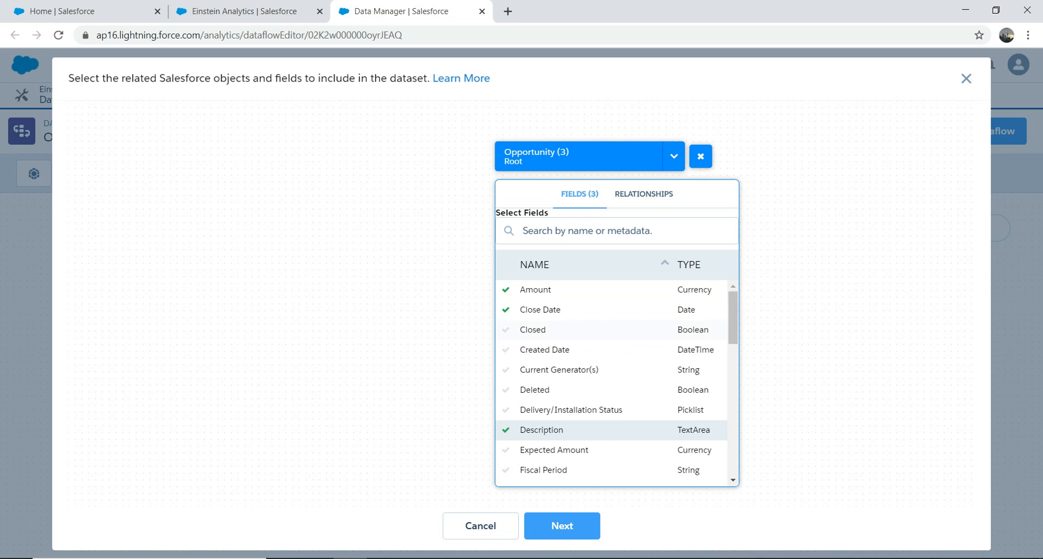
Step: Add the Lead Source and Opportunity Type fields to the Opportunity object's selection
{"action": "scroll", "coordinate": [617, 380], "scroll_direction": "down", "scroll_amount": 1}
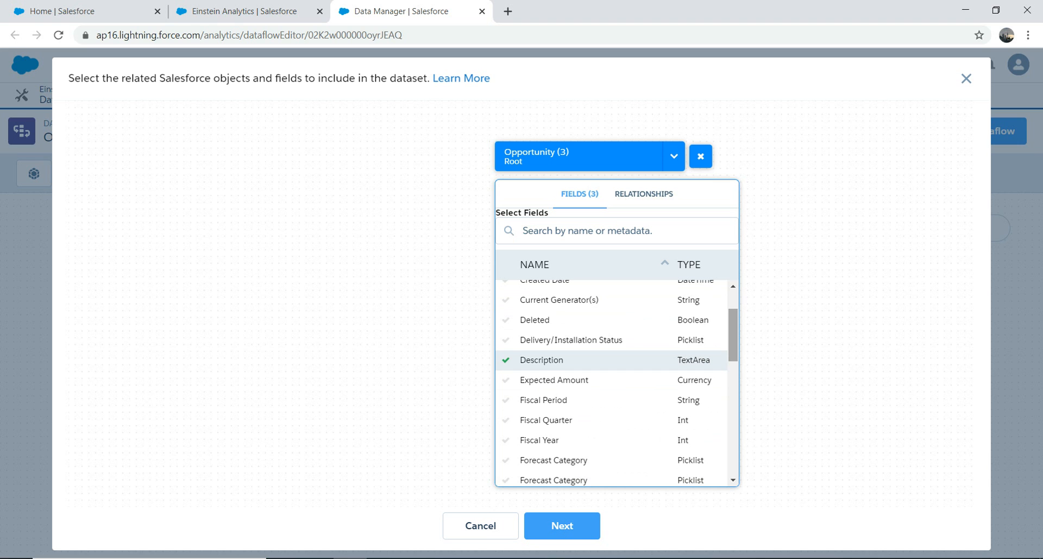
{"action": "scroll", "coordinate": [617, 381], "scroll_direction": "down", "scroll_amount": 1}
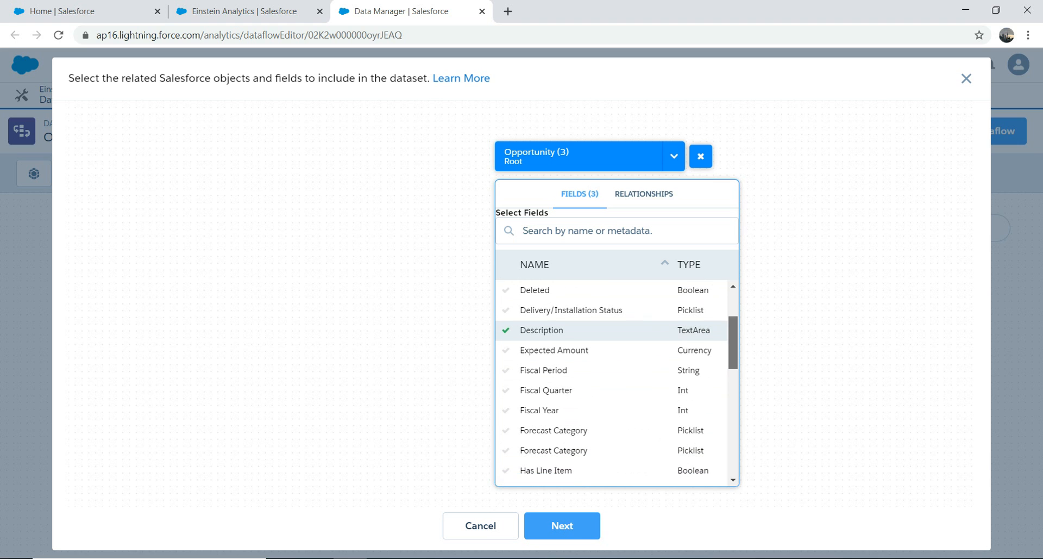
{"action": "scroll", "coordinate": [616, 380], "scroll_direction": "down", "scroll_amount": 3}
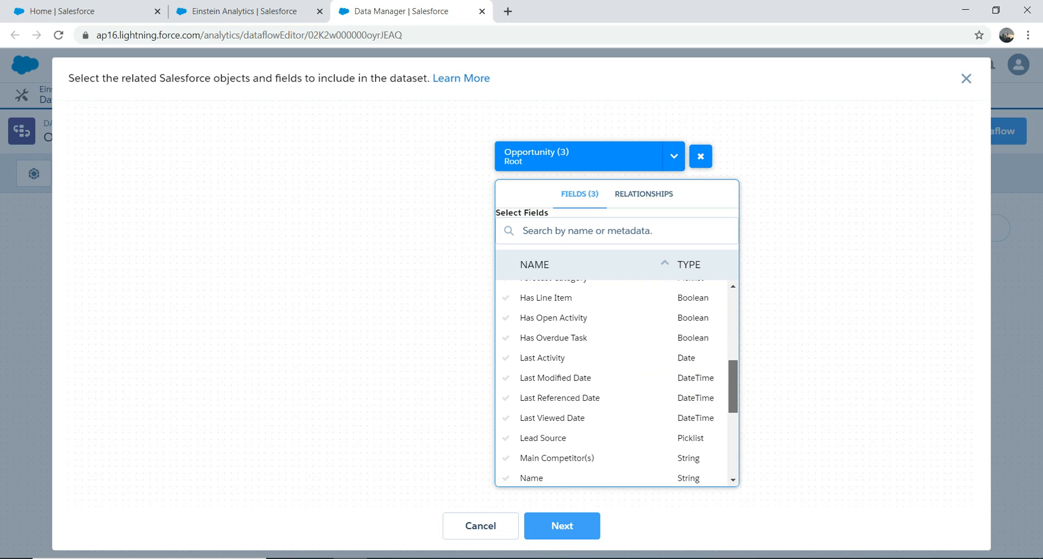
{"action": "left_click", "coordinate": [543, 395]}
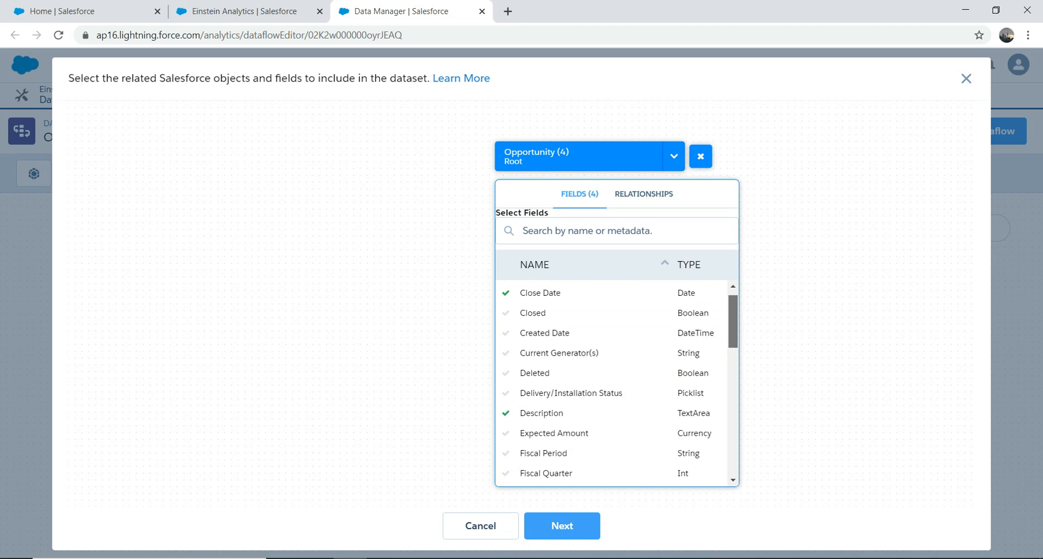
{"action": "scroll", "coordinate": [617, 381], "scroll_direction": "down", "scroll_amount": 1}
{"action": "scroll", "coordinate": [617, 380], "scroll_direction": "down", "scroll_amount": 6}
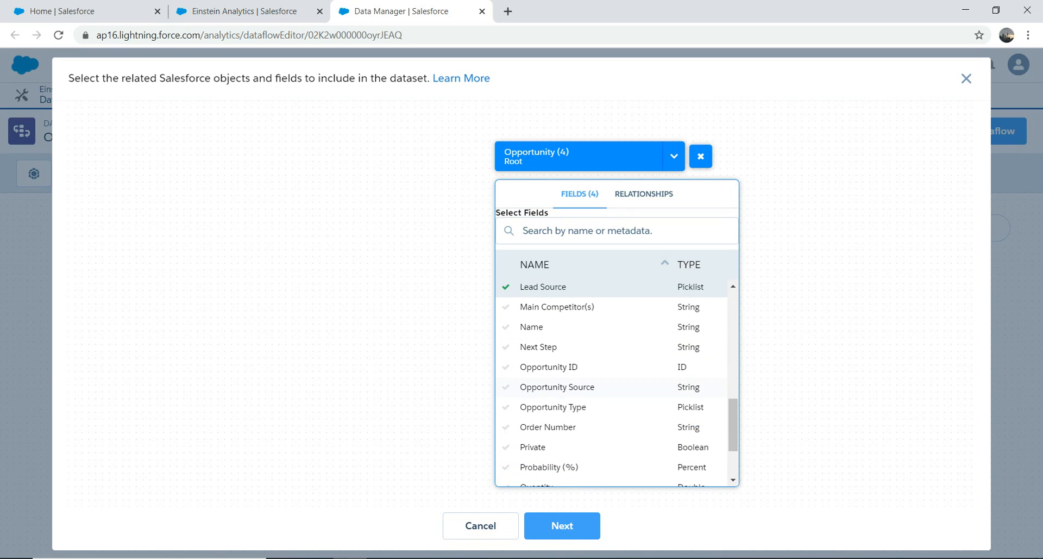
{"action": "left_click", "coordinate": [553, 407]}
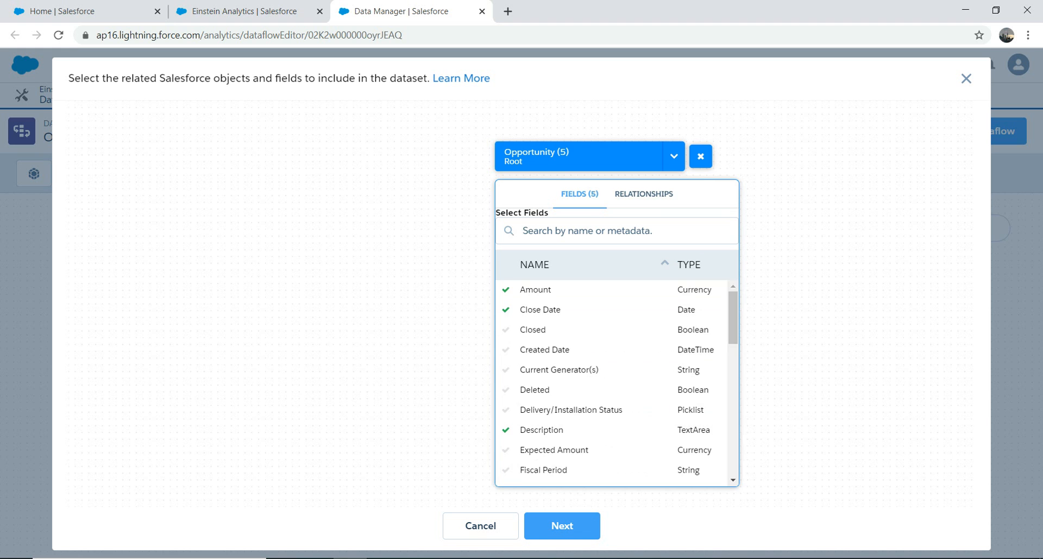
Step: Add the Opportunity ID field and one further Opportunity field to the dataset selection
{"action": "left_click_drag", "start_coordinate": [733, 320], "coordinate": [733, 421]}
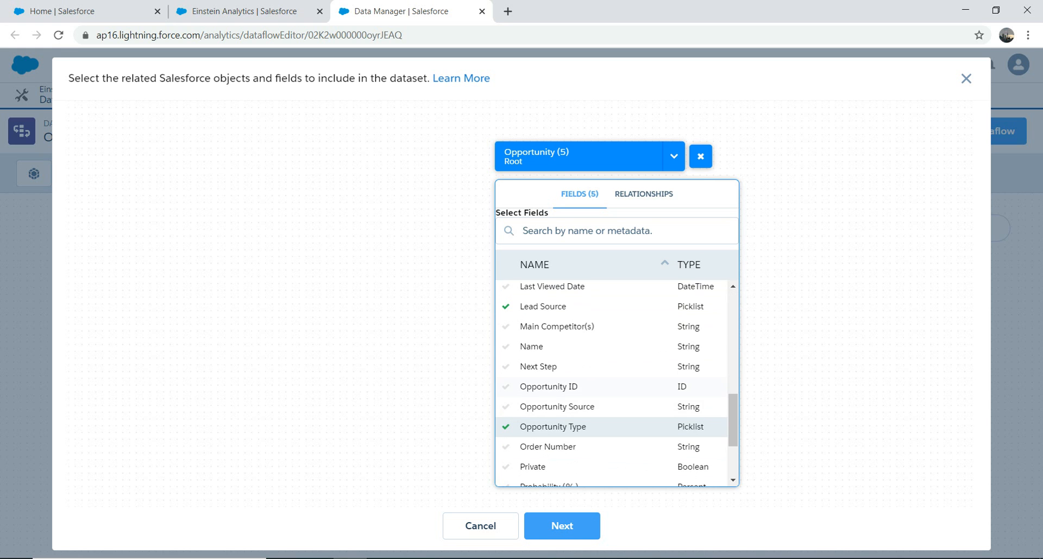
{"action": "left_click", "coordinate": [548, 387]}
{"action": "left_click_drag", "start_coordinate": [733, 320], "coordinate": [733, 346]}
{"action": "scroll", "coordinate": [548, 383], "scroll_direction": "down", "scroll_amount": 6}
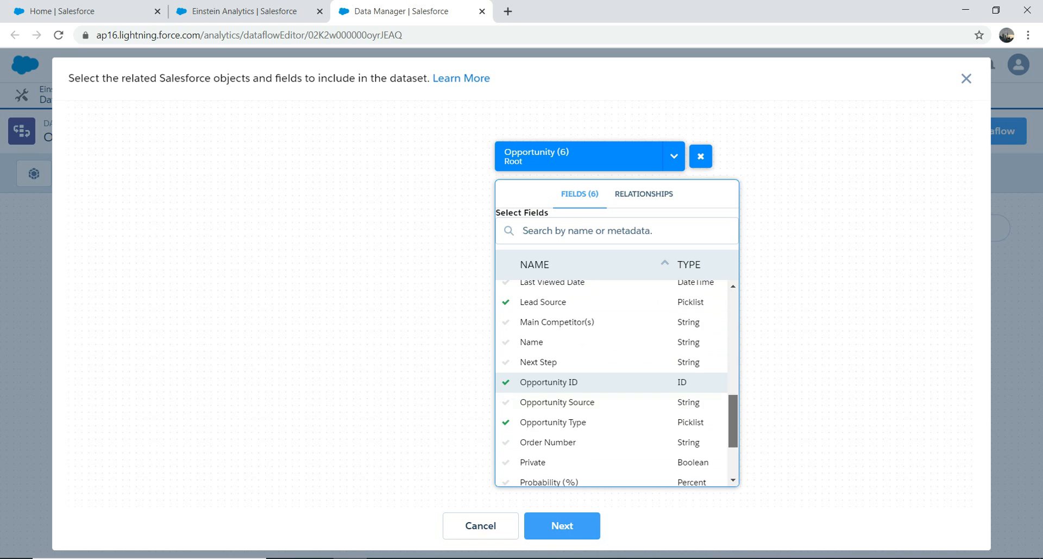
{"action": "left_click", "coordinate": [549, 383]}
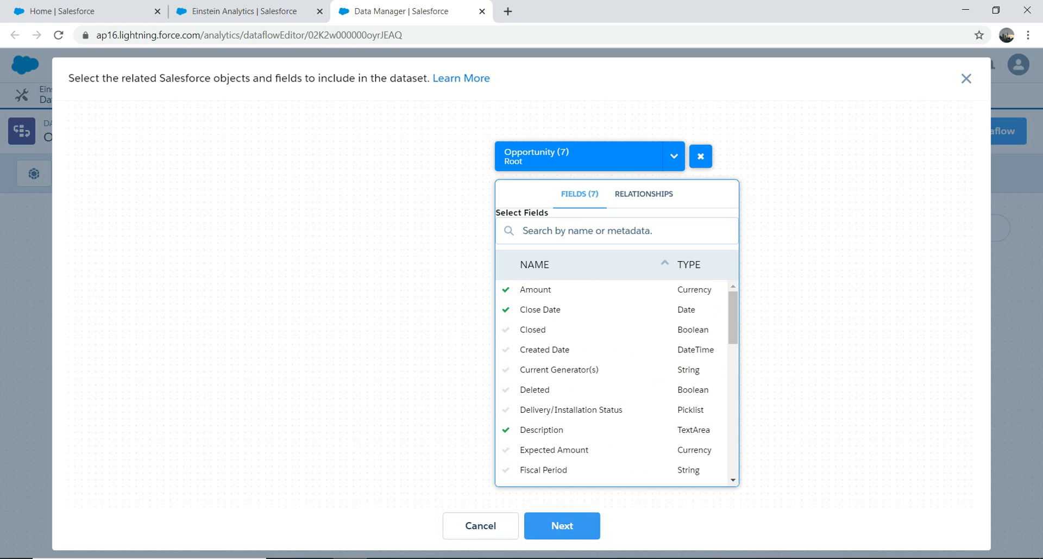
Step: Complete the Opportunity field selection and create the dataset in the FirstDemoApp app
{"action": "left_click", "coordinate": [562, 524]}
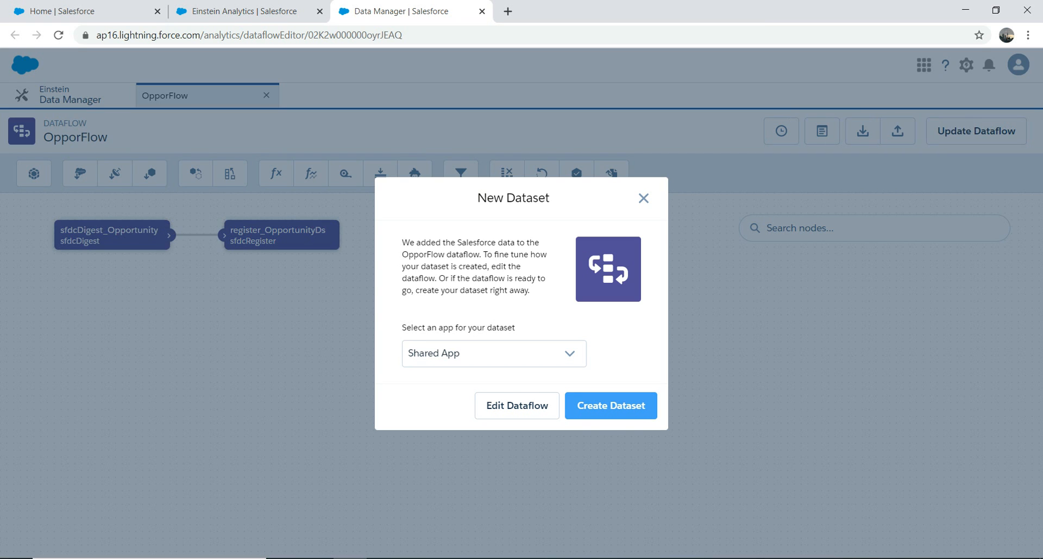
{"action": "left_click", "coordinate": [554, 353]}
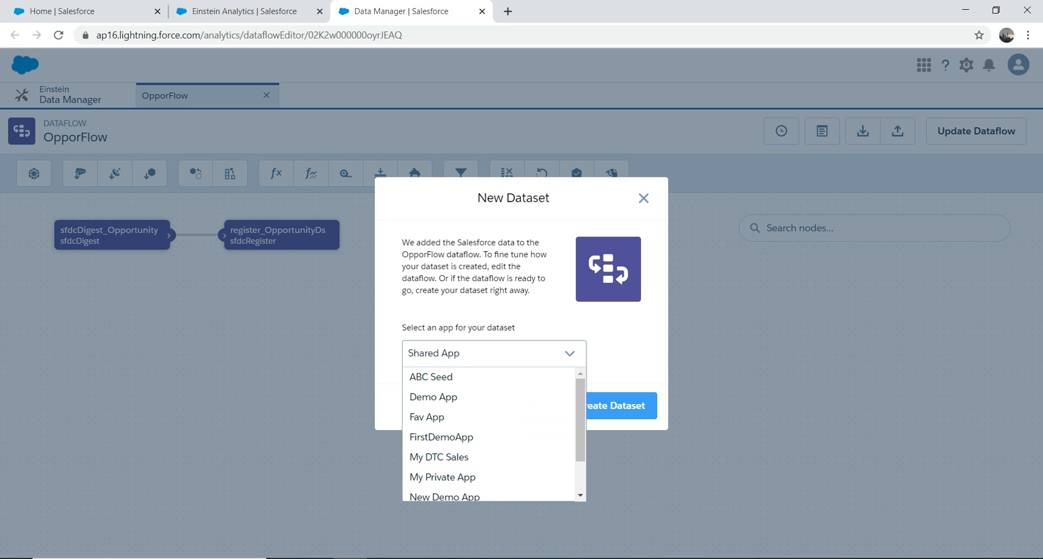
{"action": "scroll", "coordinate": [489, 435], "scroll_direction": "down", "scroll_amount": 2}
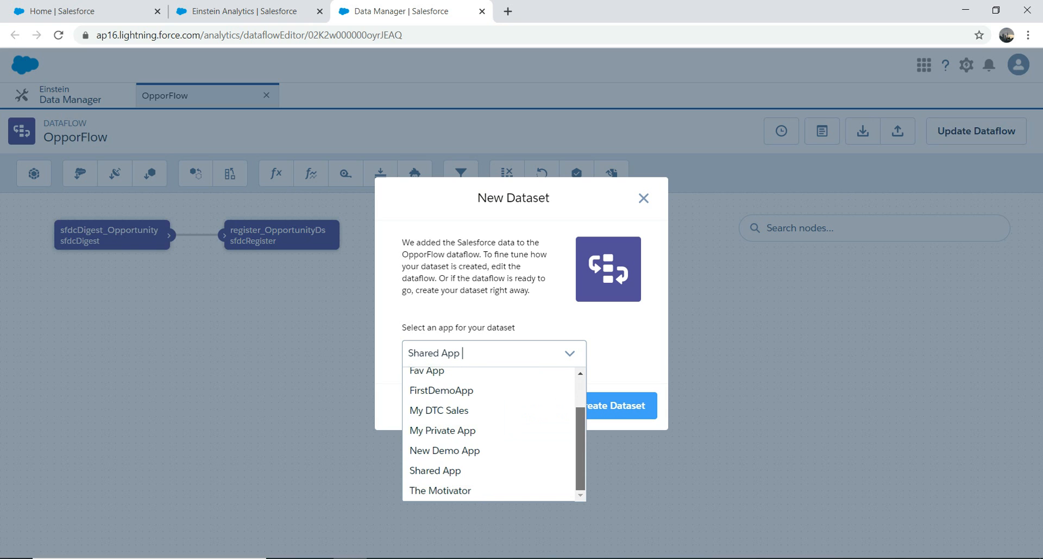
{"action": "scroll", "coordinate": [489, 435], "scroll_direction": "up", "scroll_amount": 1}
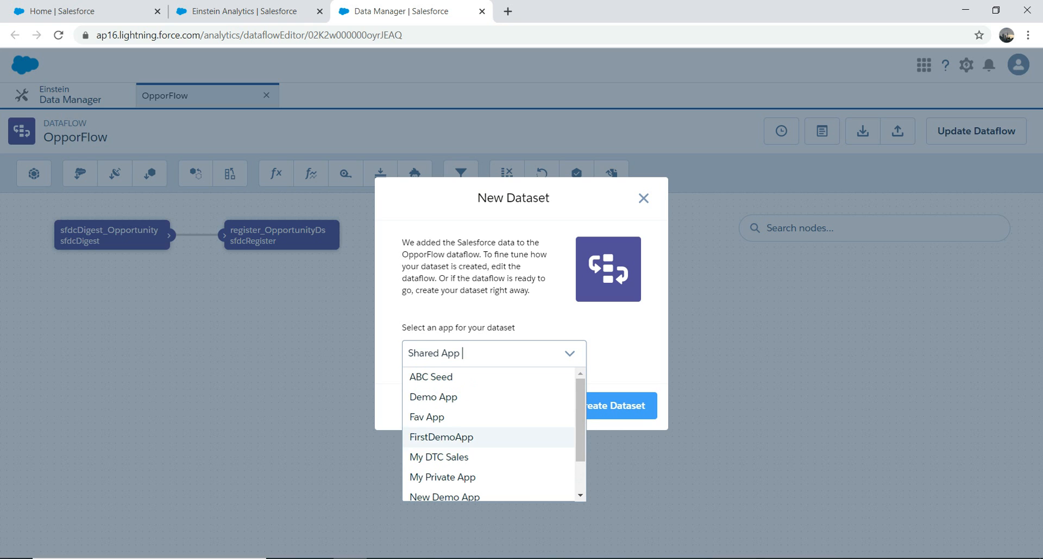
{"action": "left_click", "coordinate": [442, 437]}
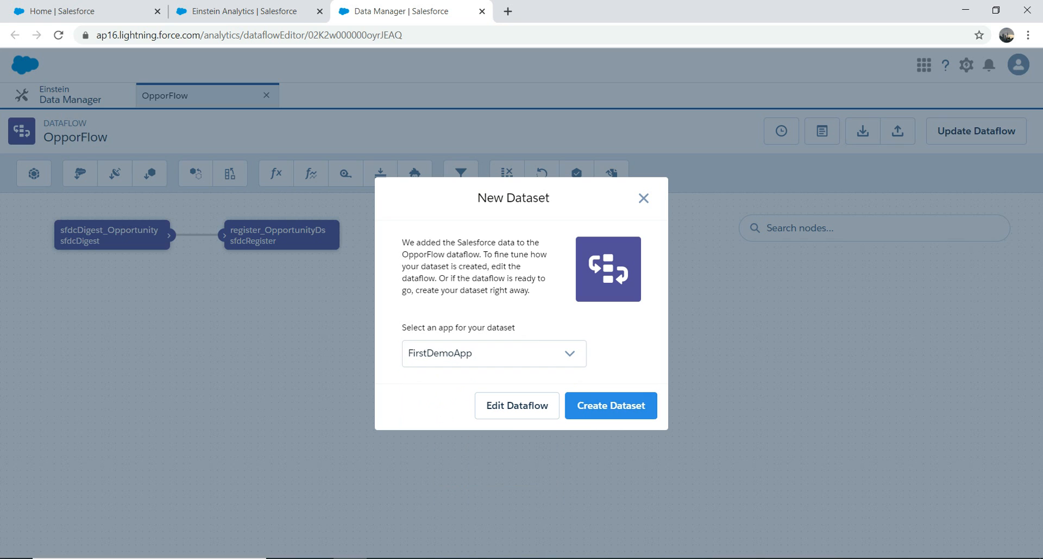
{"action": "left_click", "coordinate": [611, 405]}
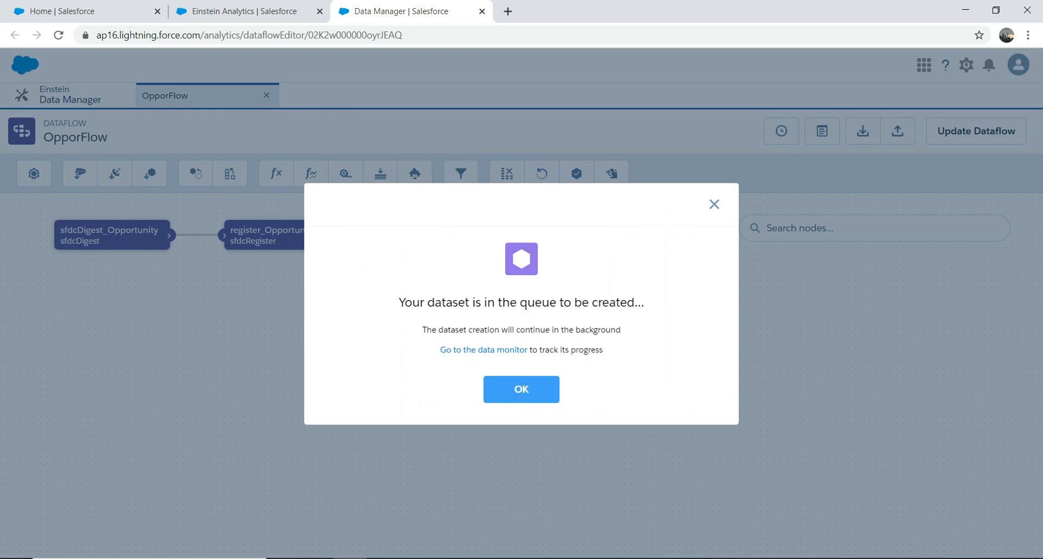
{"action": "left_click", "coordinate": [521, 389]}
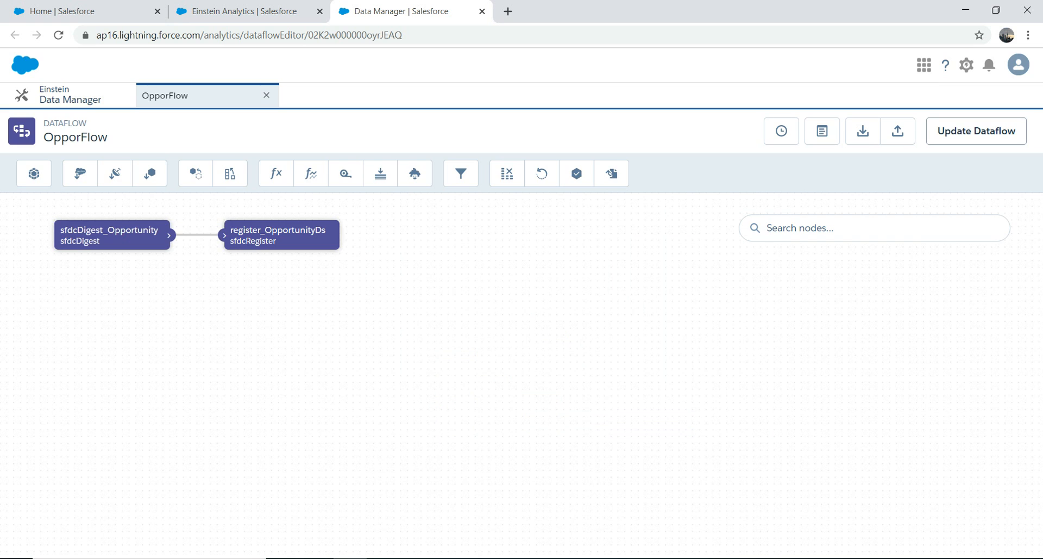
Step: Update the OpporFlow dataflow with its new nodes and run it
{"action": "left_click", "coordinate": [977, 131]}
{"action": "left_click", "coordinate": [682, 362]}
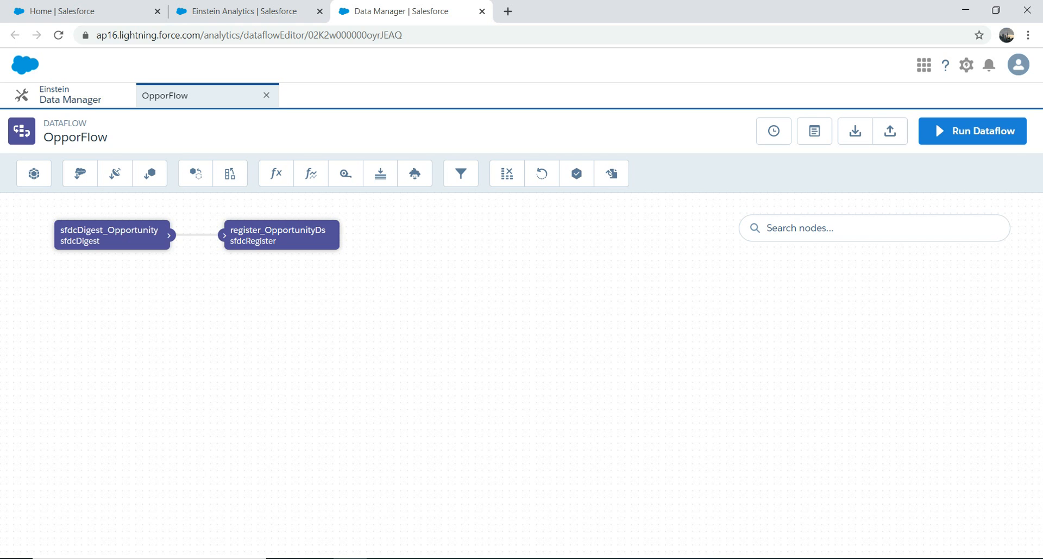
{"action": "left_click", "coordinate": [935, 122]}
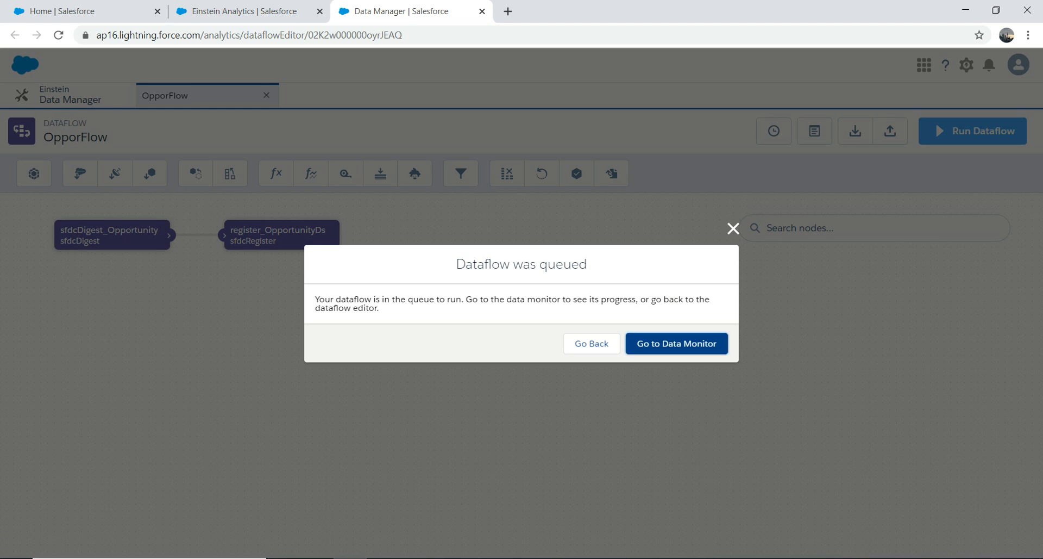
Step: Open the data monitor, reload it and expand the node details of the latest OpporFlow run
{"action": "left_click", "coordinate": [677, 343]}
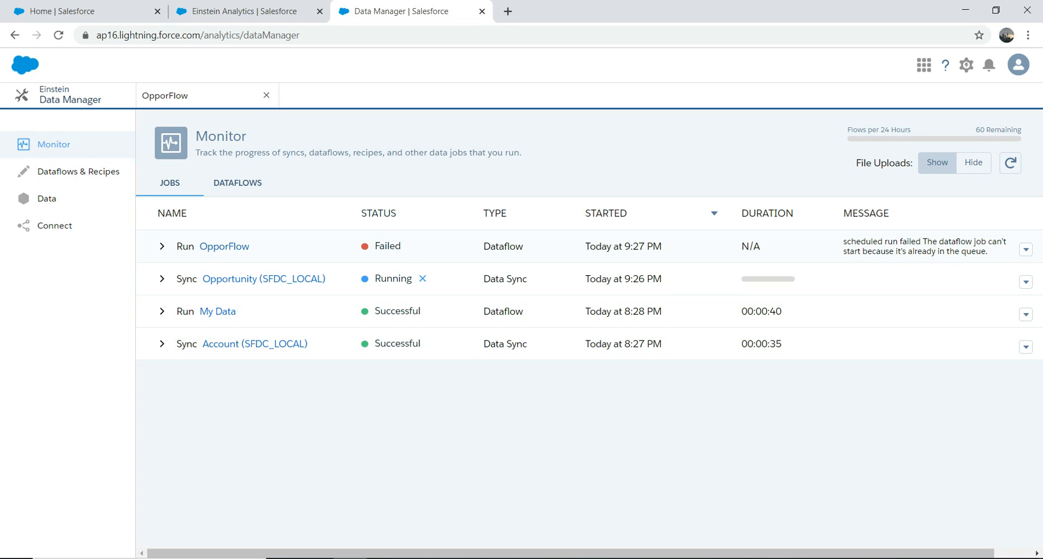
{"action": "left_click", "coordinate": [331, 36]}
{"action": "key", "text": "Return"}
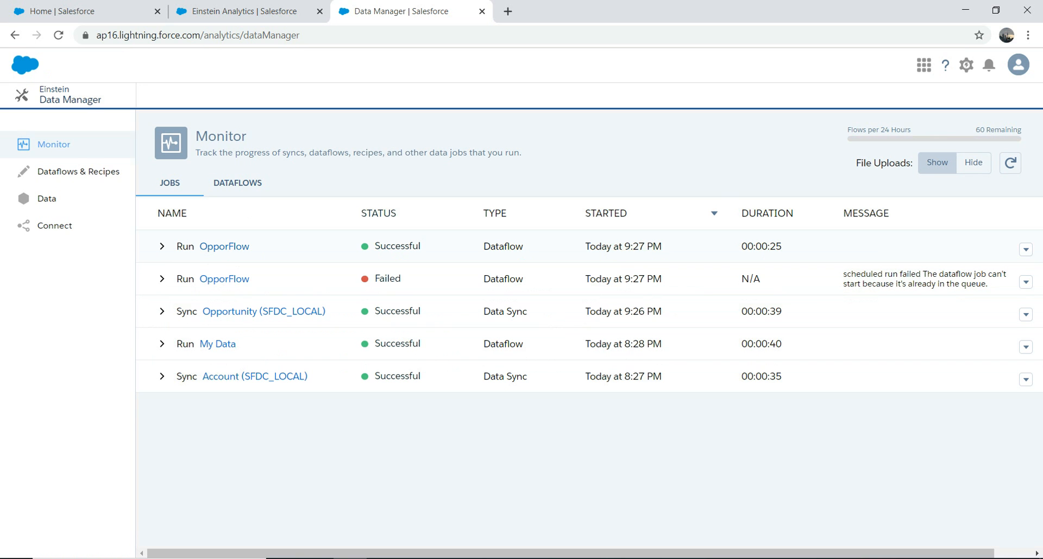
{"action": "left_click", "coordinate": [162, 246]}
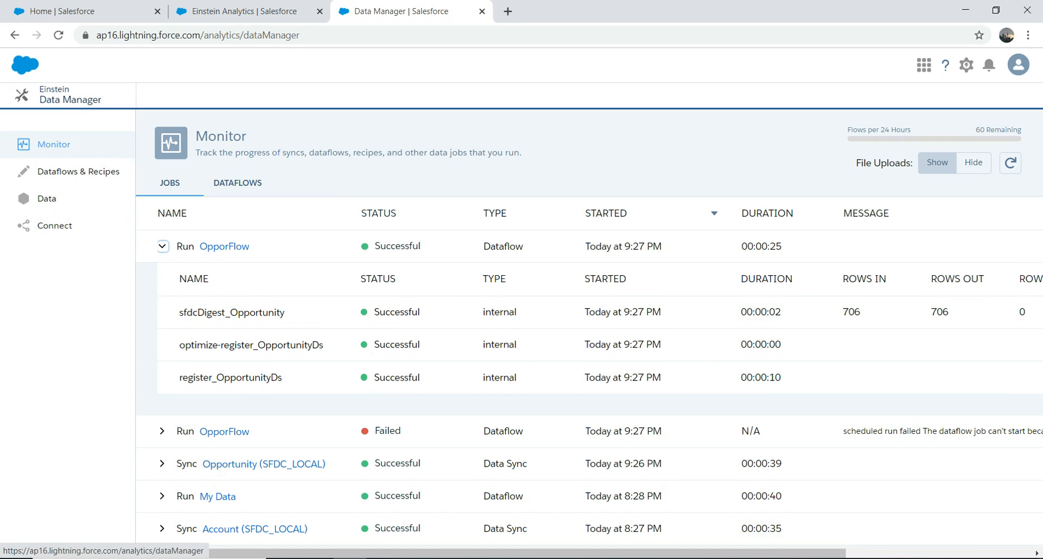
Step: Return to New Demo App in Analytics Studio, reload it and check its datasets and dashboards
{"action": "left_click", "coordinate": [244, 12]}
{"action": "left_click", "coordinate": [413, 36]}
{"action": "key", "text": "Return"}
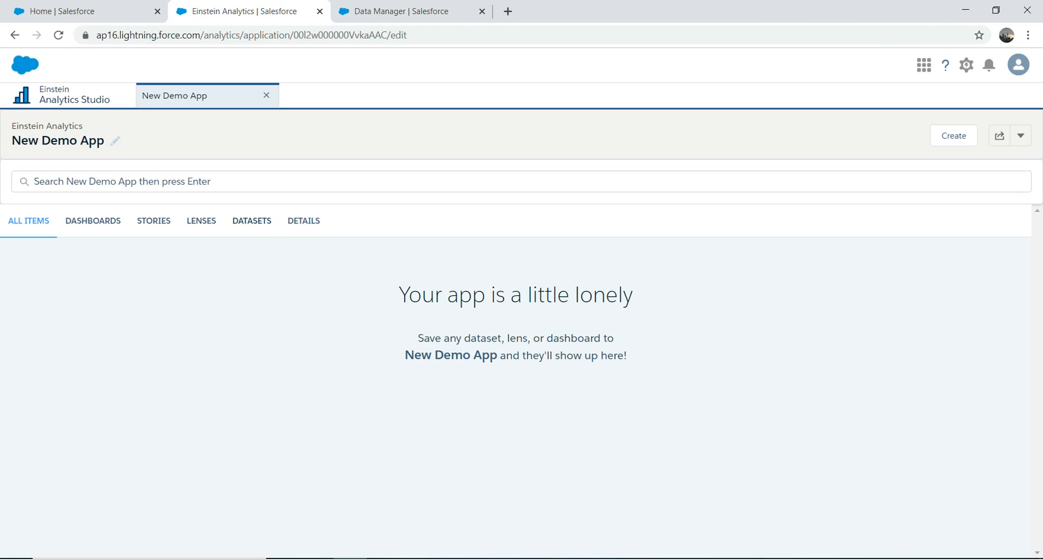
{"action": "left_click", "coordinate": [251, 220]}
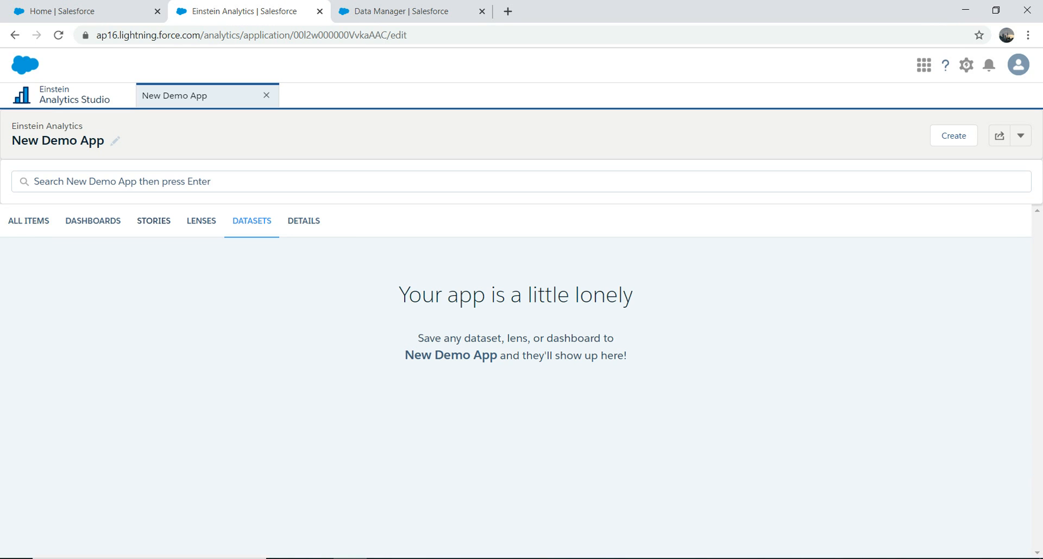
{"action": "left_click", "coordinate": [93, 220]}
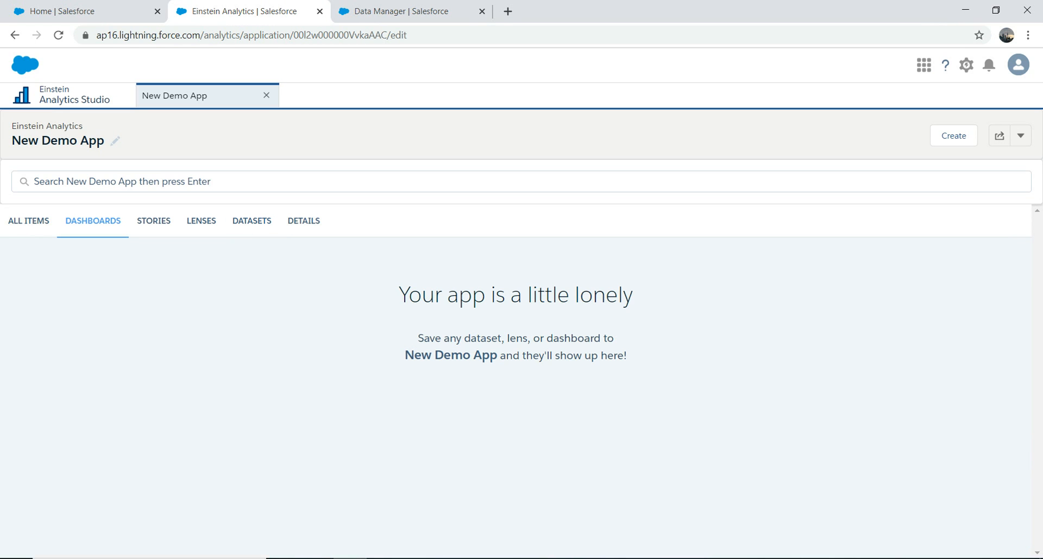
Step: Create a blank analytics dashboard from within New Demo App
{"action": "left_click", "coordinate": [953, 135]}
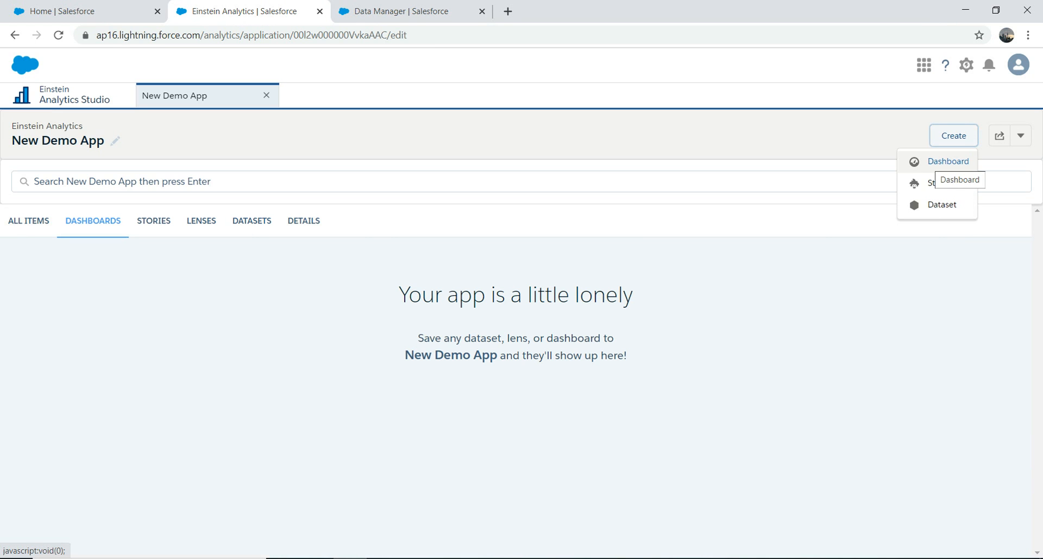
{"action": "left_click", "coordinate": [948, 161]}
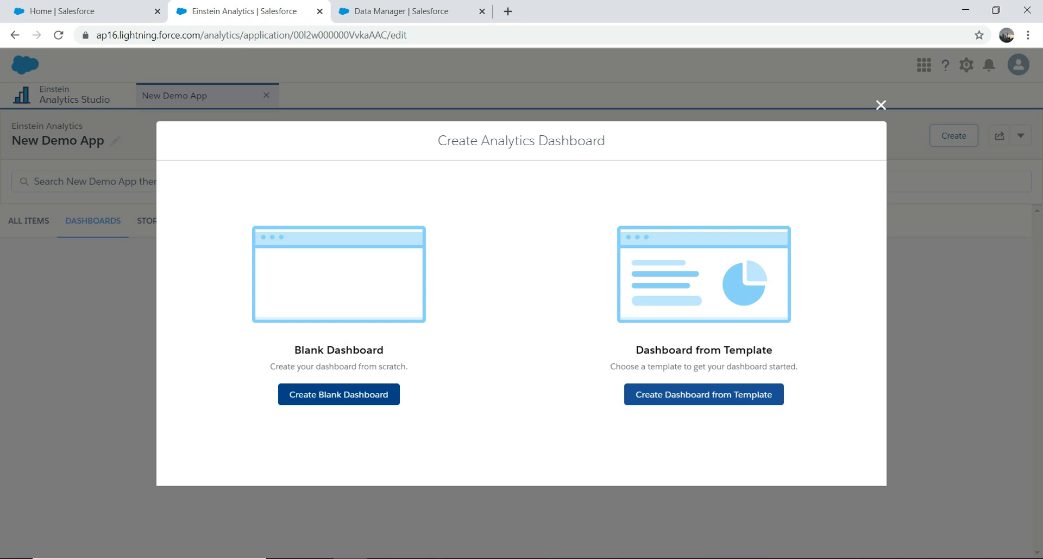
{"action": "left_click", "coordinate": [339, 394]}
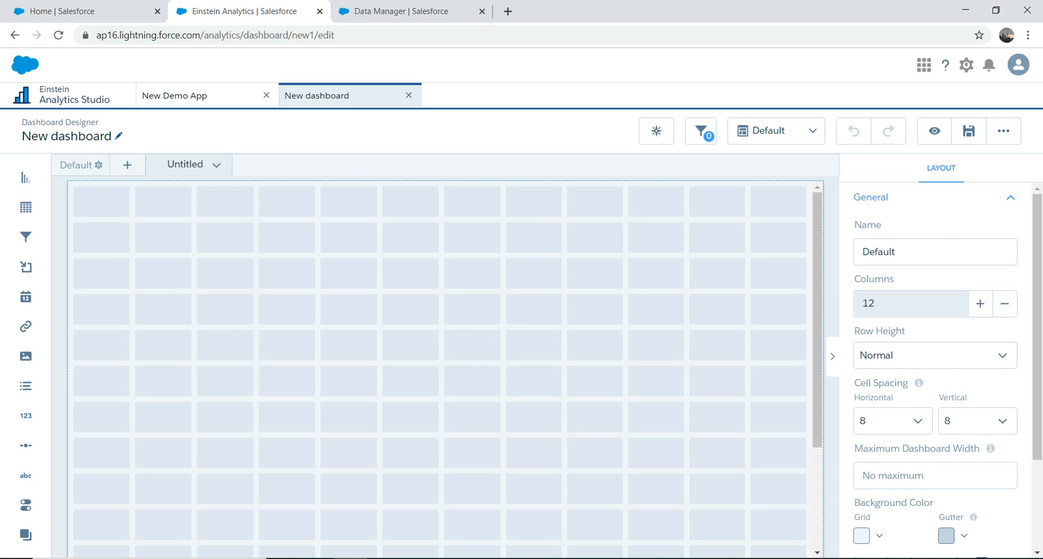
Step: Set the grid background color of the dashboard's Default layout to white
{"action": "key", "text": "Escape"}
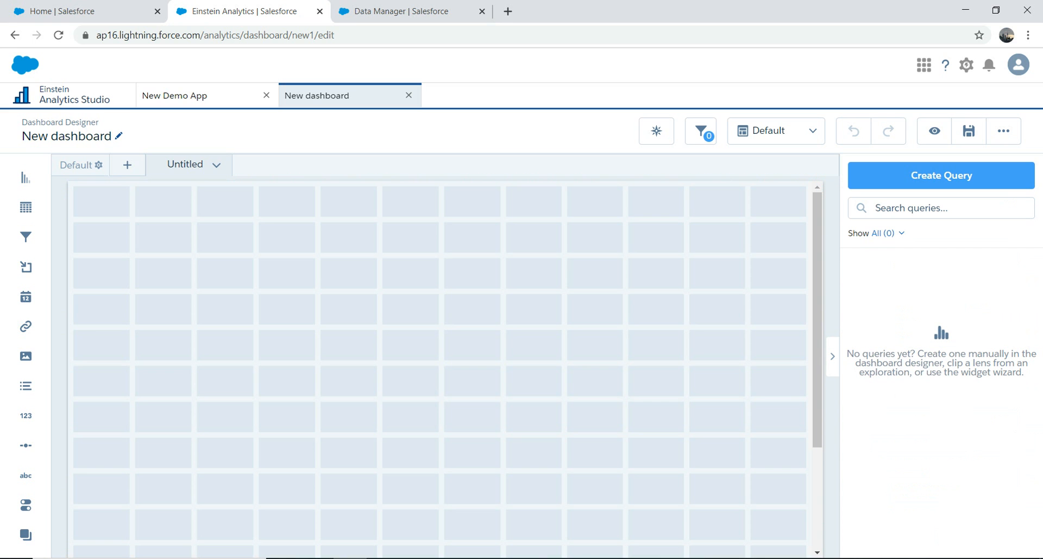
{"action": "left_click", "coordinate": [98, 165]}
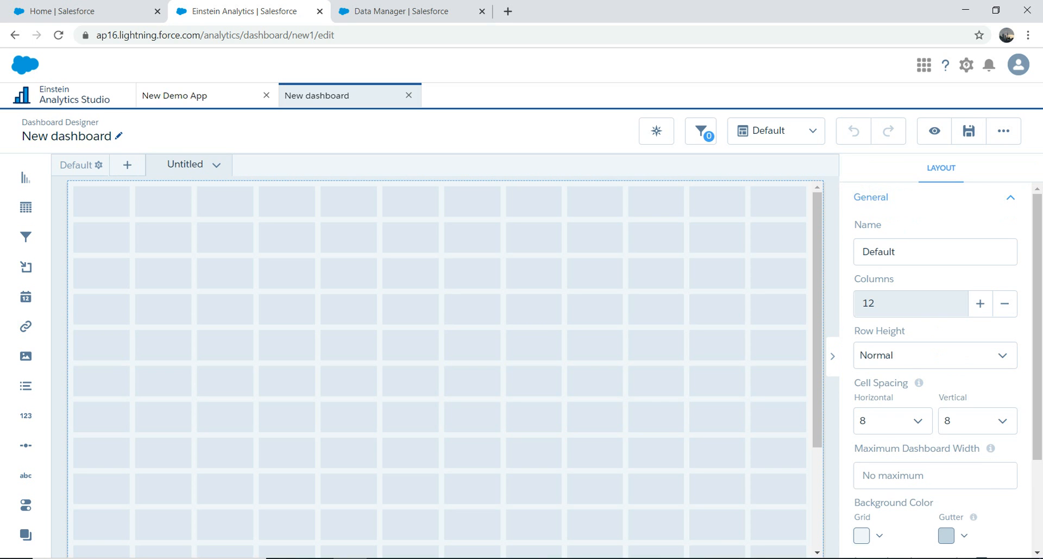
{"action": "scroll", "coordinate": [935, 353], "scroll_direction": "down", "scroll_amount": 3}
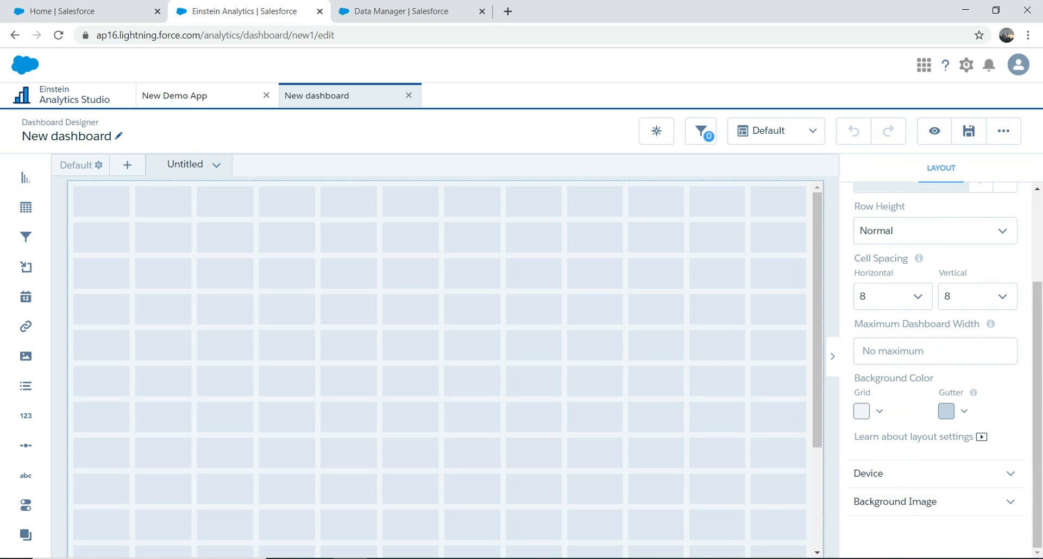
{"action": "left_click", "coordinate": [879, 411]}
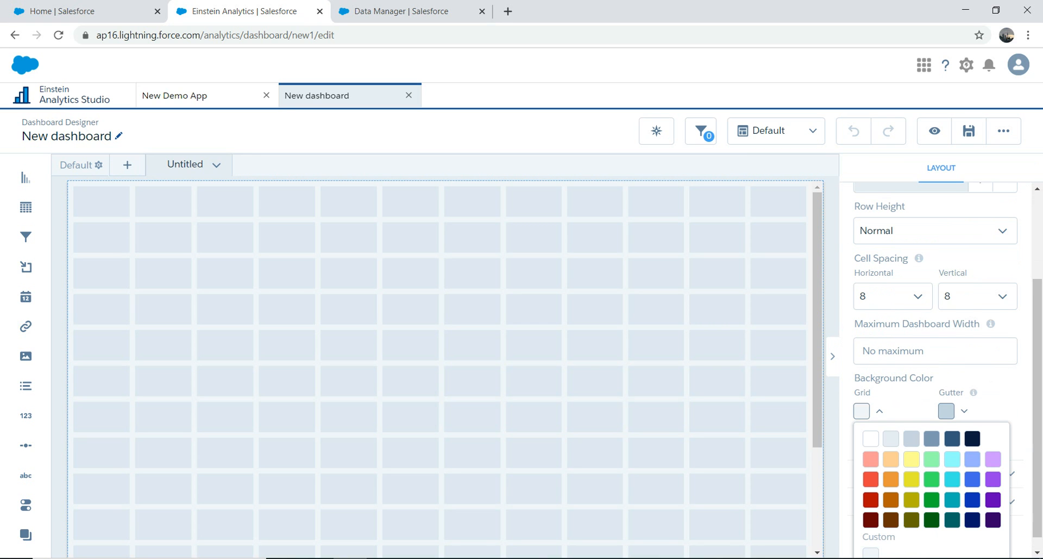
{"action": "left_click", "coordinate": [973, 459]}
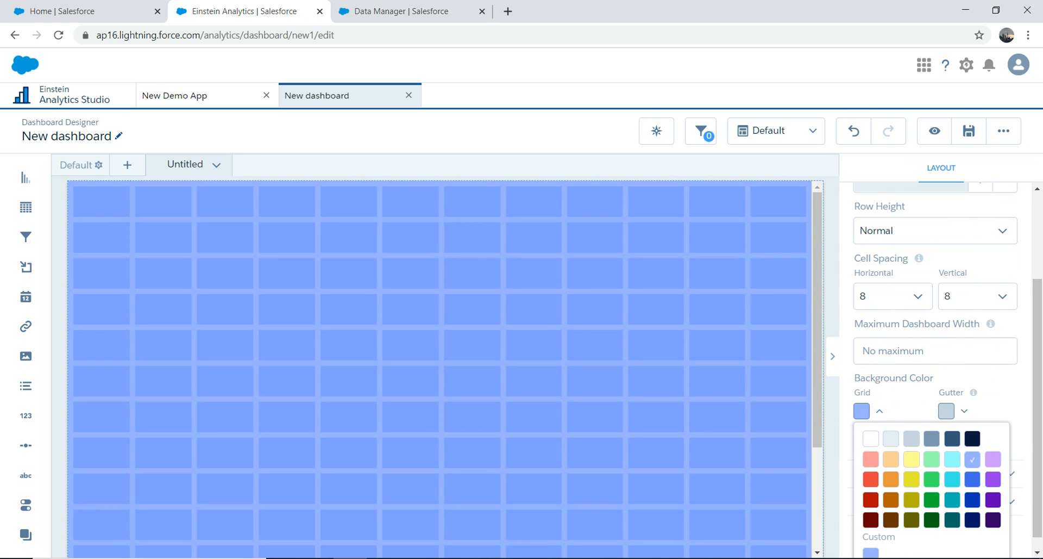
{"action": "left_click", "coordinate": [870, 439]}
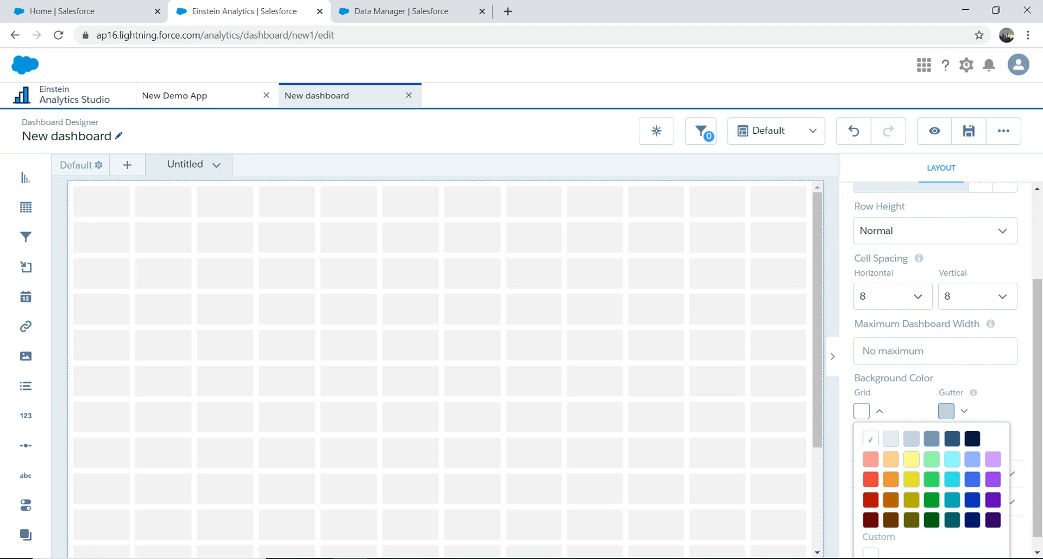
{"action": "left_click", "coordinate": [717, 381]}
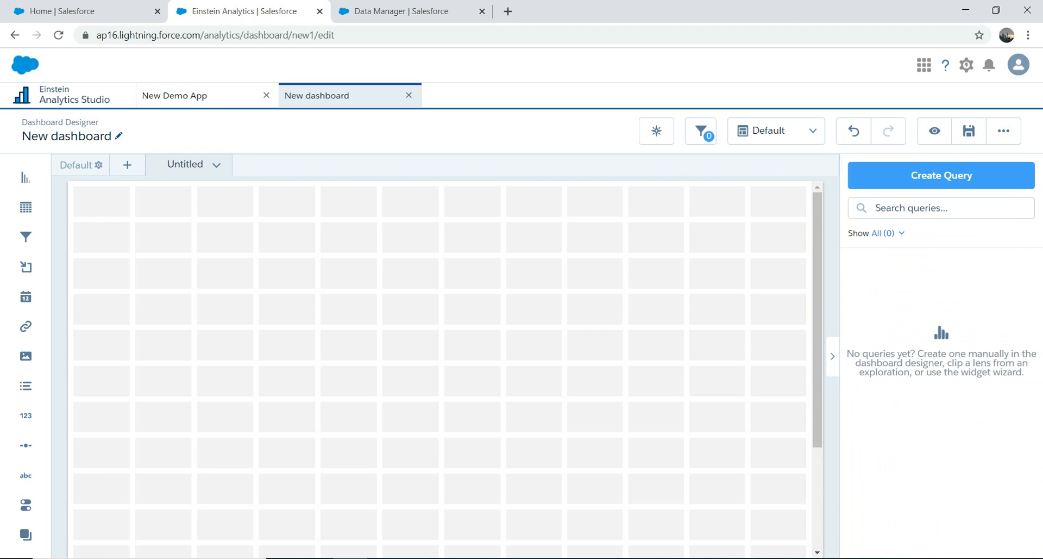
Step: Examine the Default layout's general and background image settings
{"action": "left_click", "coordinate": [716, 381]}
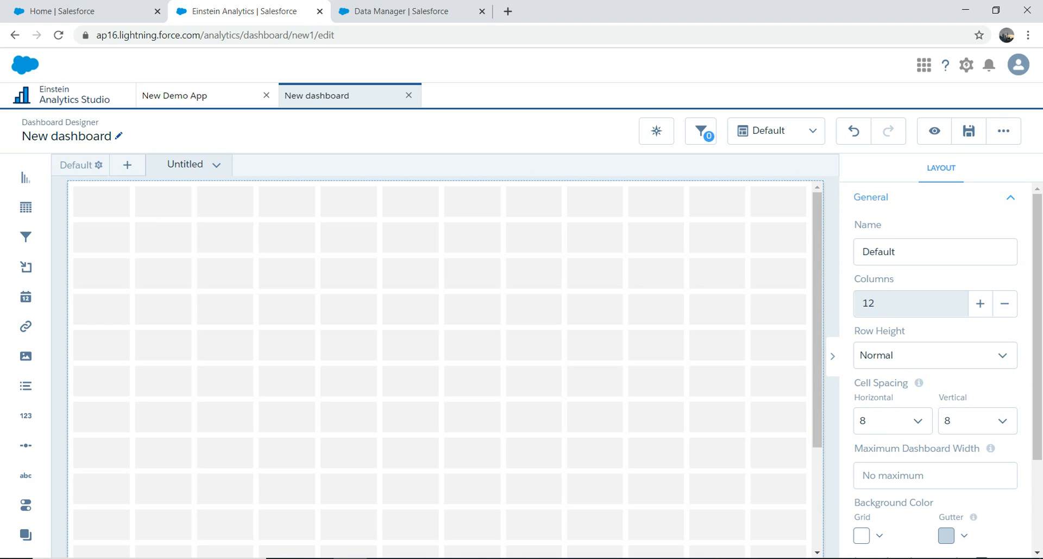
{"action": "left_click", "coordinate": [716, 381]}
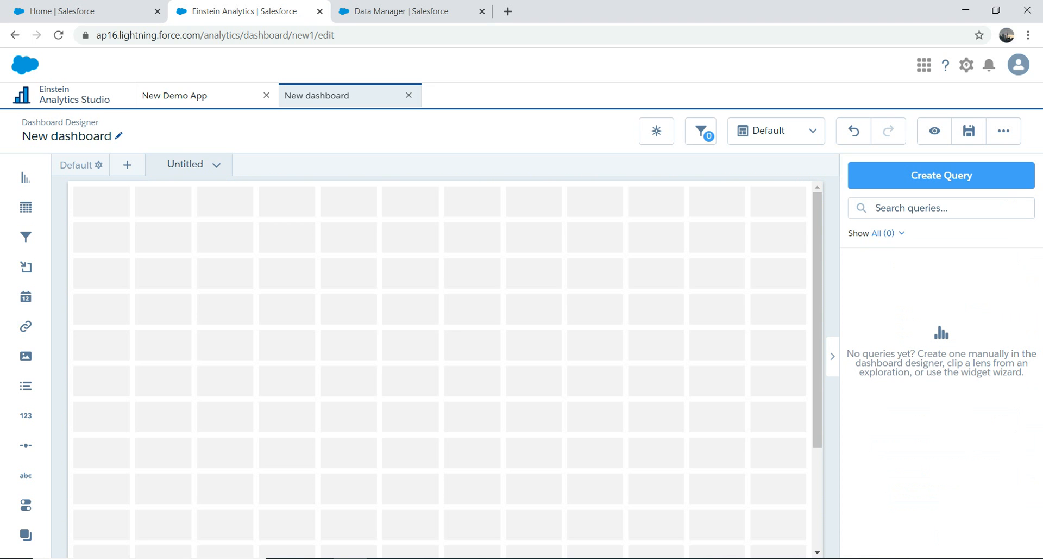
{"action": "left_click", "coordinate": [98, 165]}
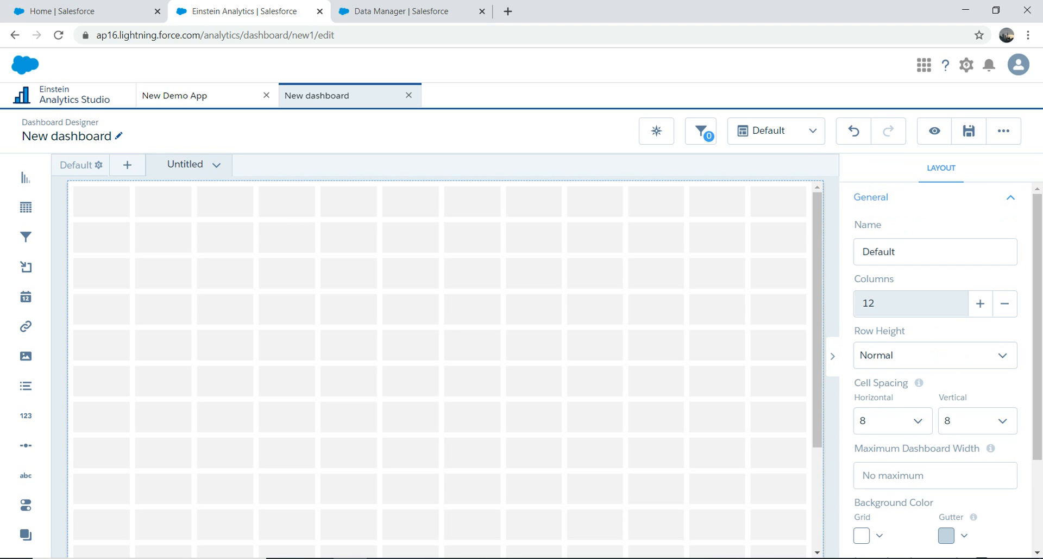
{"action": "left_click_drag", "start_coordinate": [1038, 327], "coordinate": [1037, 415]}
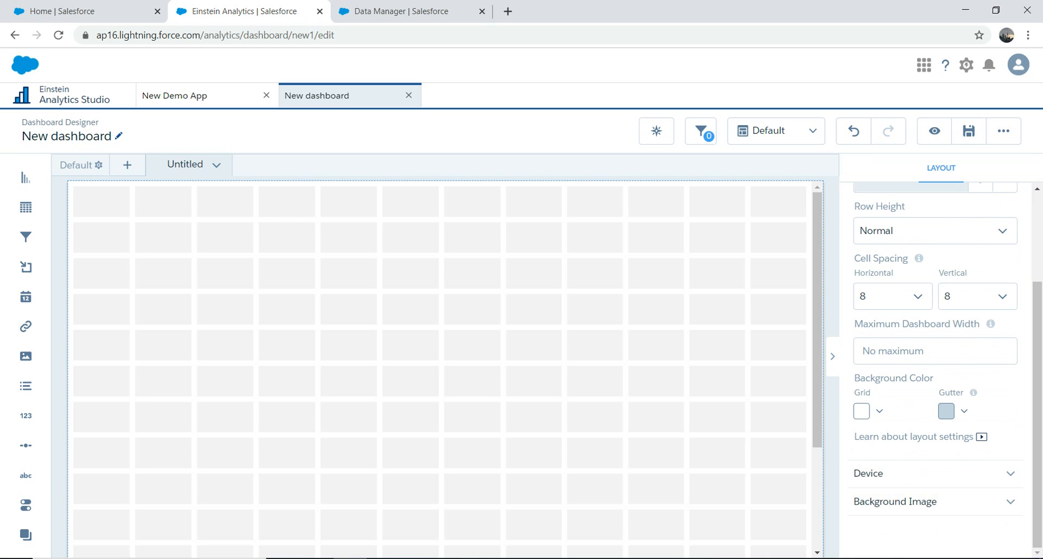
{"action": "left_click", "coordinate": [1011, 501]}
{"action": "left_click_drag", "start_coordinate": [1037, 374], "coordinate": [1038, 307]}
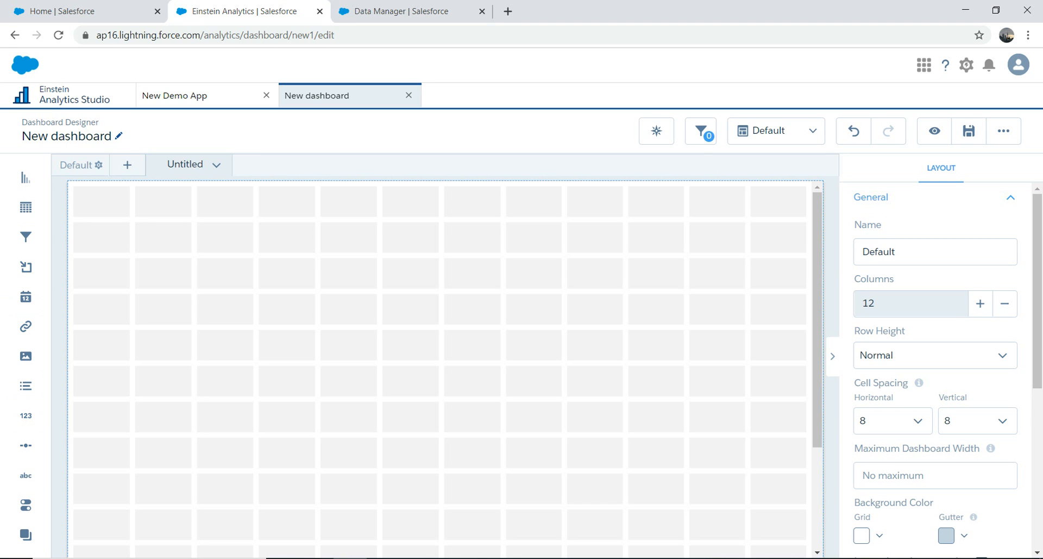
Step: Place a table widget on the upper middle of the dashboard grid and use the OpportunityDs dataset as its data source
{"action": "left_click_drag", "start_coordinate": [25, 207], "coordinate": [332, 260]}
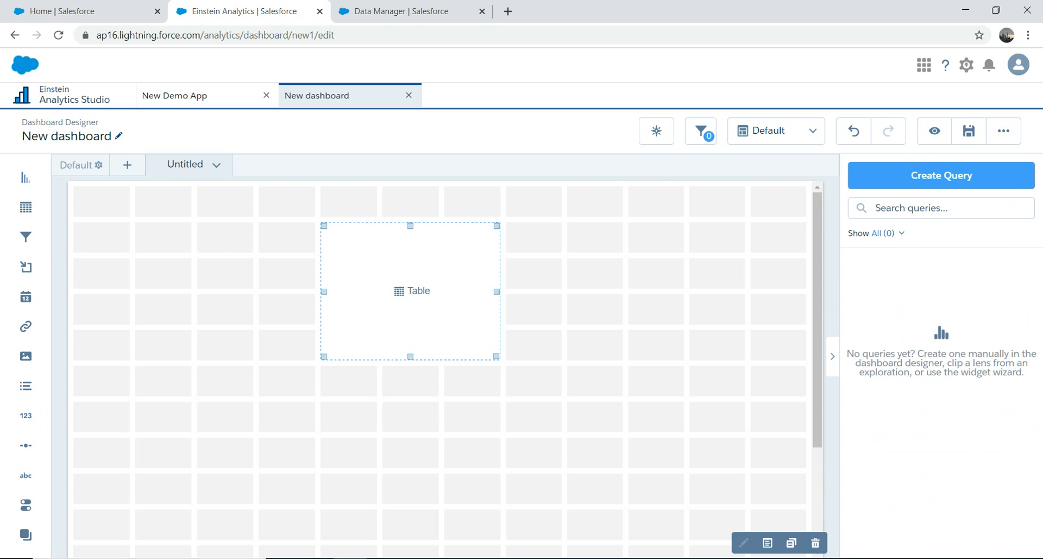
{"action": "left_click", "coordinate": [411, 291]}
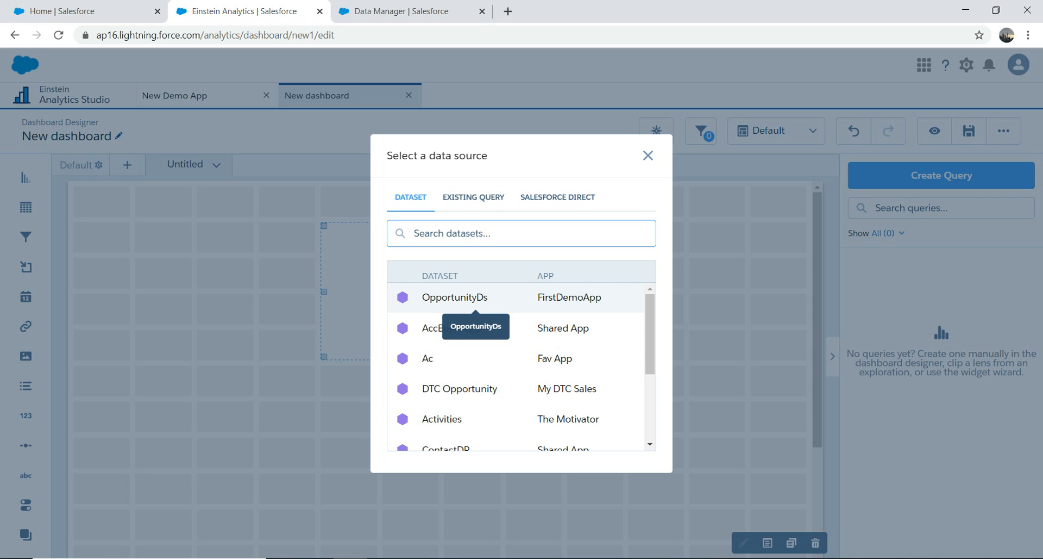
{"action": "left_click", "coordinate": [456, 297]}
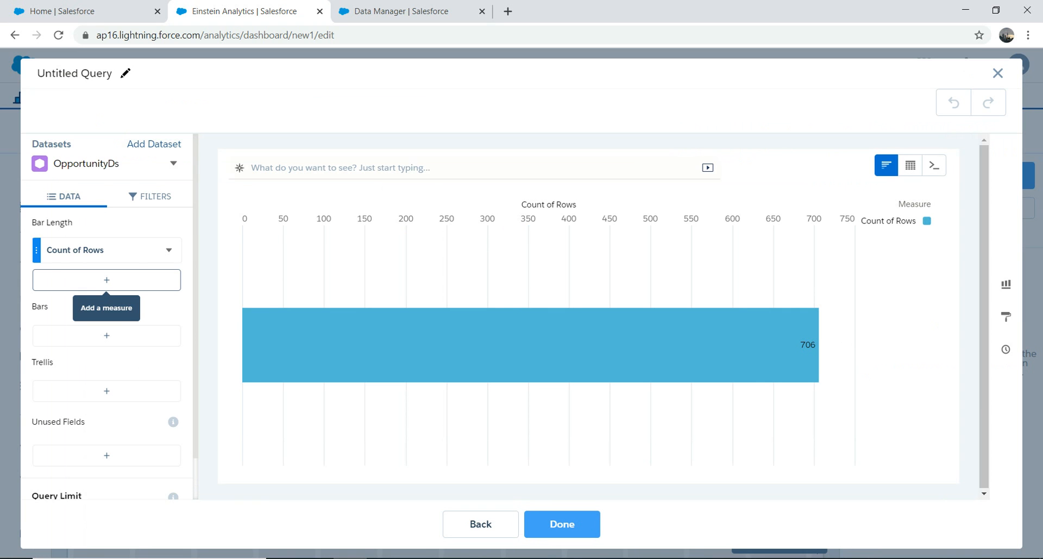
Step: Add the sum of Amount as a second measure in the table's query
{"action": "left_click", "coordinate": [107, 280]}
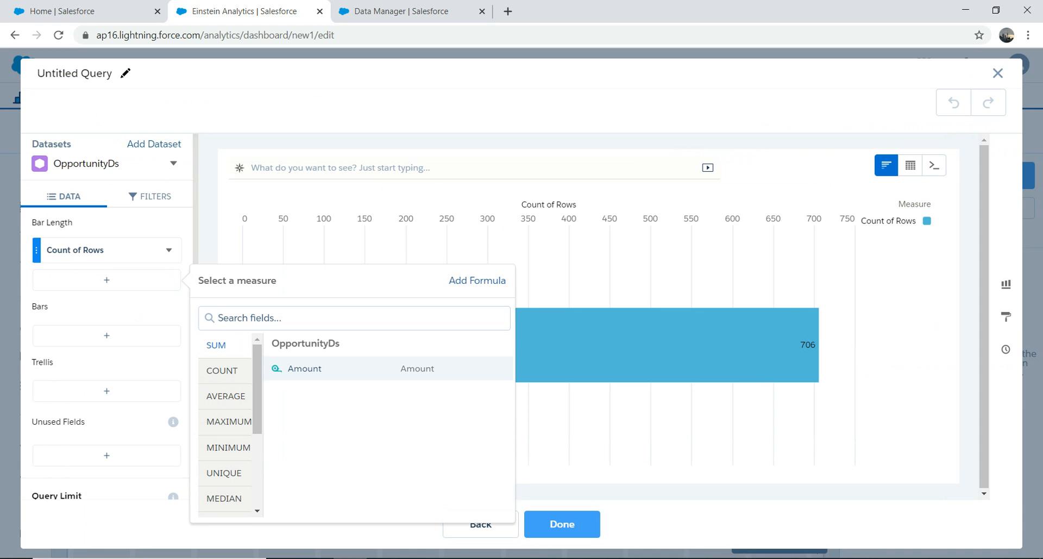
{"action": "left_click", "coordinate": [304, 368]}
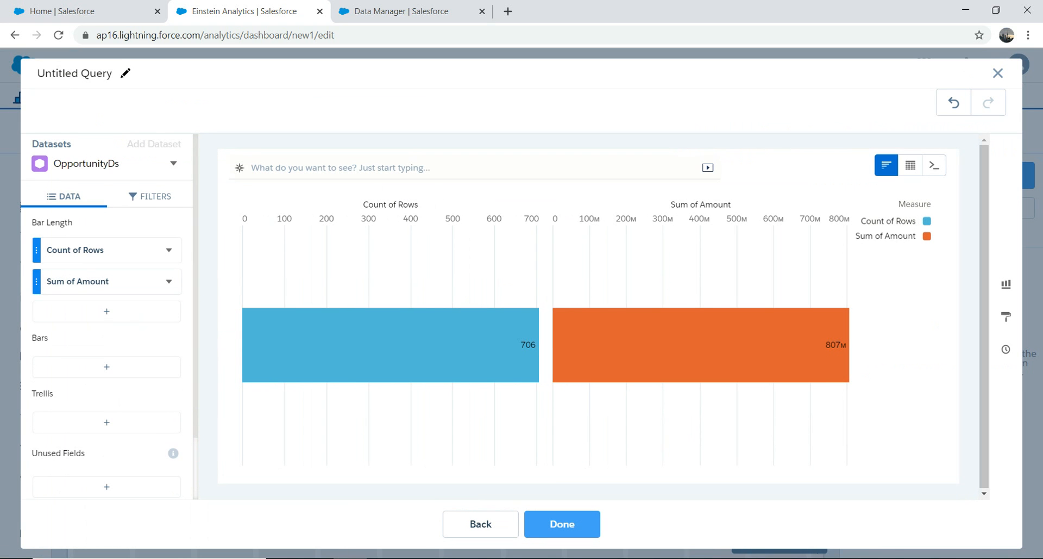
Step: Group the table's query by Lead Source and Opportunity Source
{"action": "left_click", "coordinate": [106, 366]}
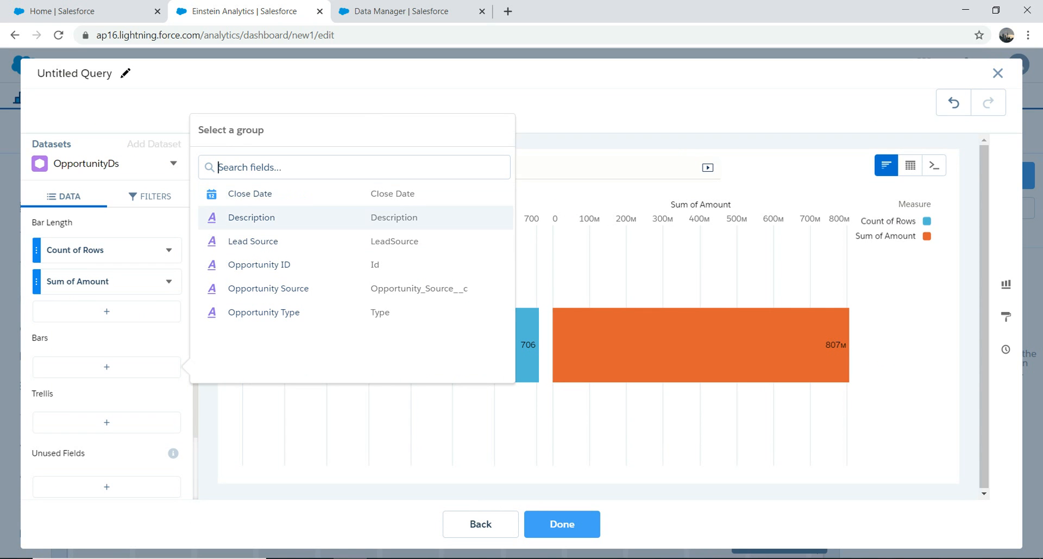
{"action": "left_click", "coordinate": [253, 241]}
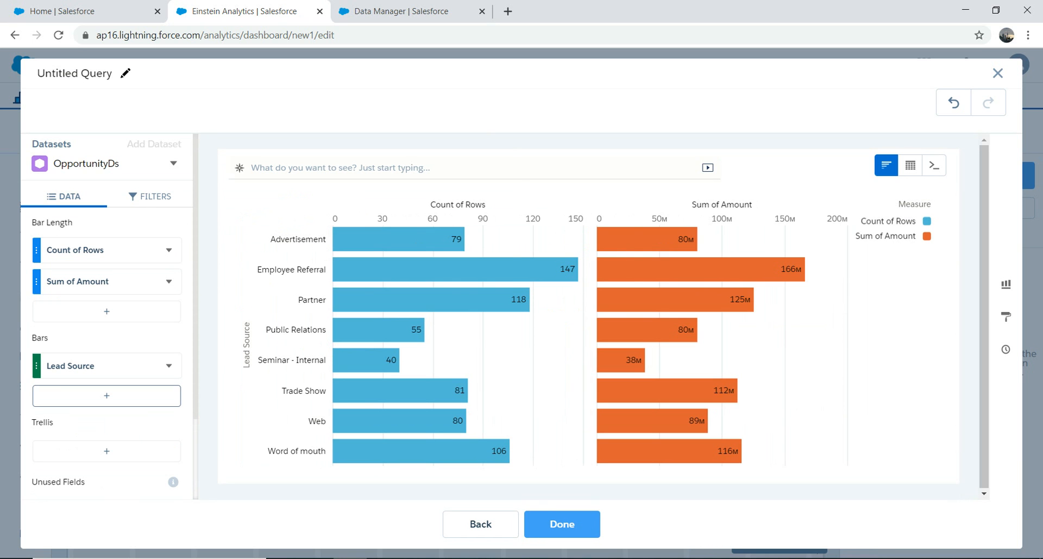
{"action": "left_click", "coordinate": [107, 395]}
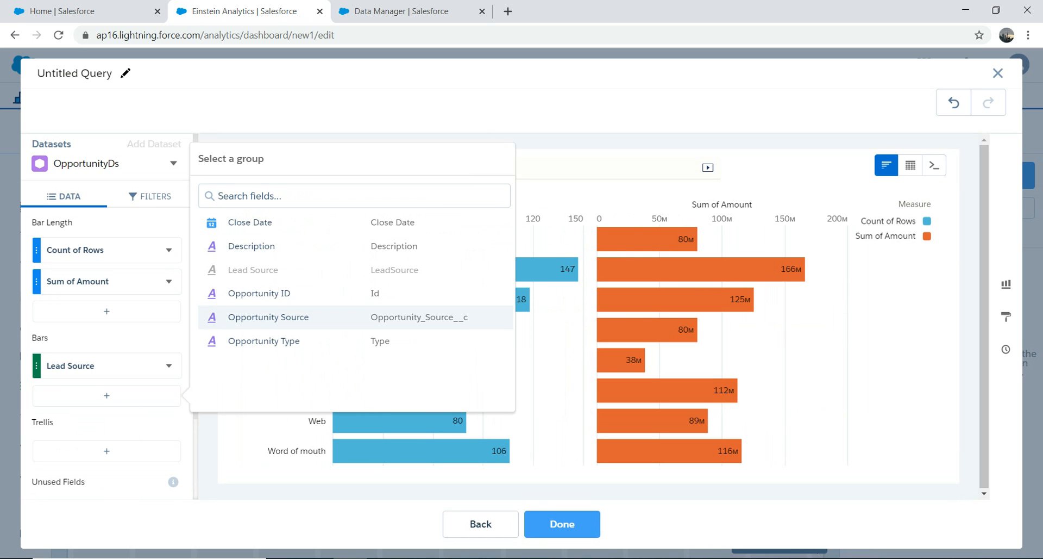
{"action": "left_click", "coordinate": [268, 316]}
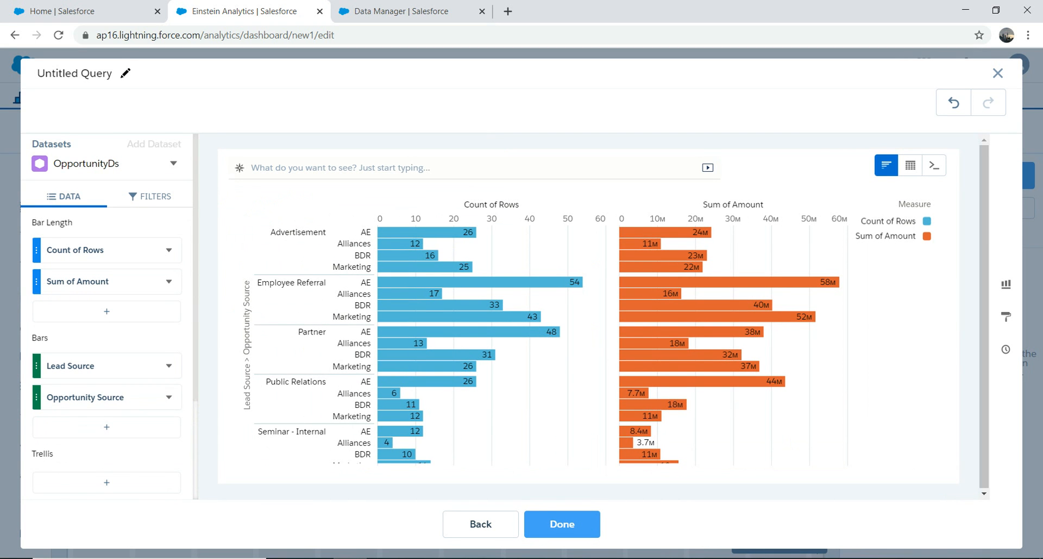
Step: Add a filter to the table's query where Lead Source equals Advertisement
{"action": "left_click", "coordinate": [150, 196]}
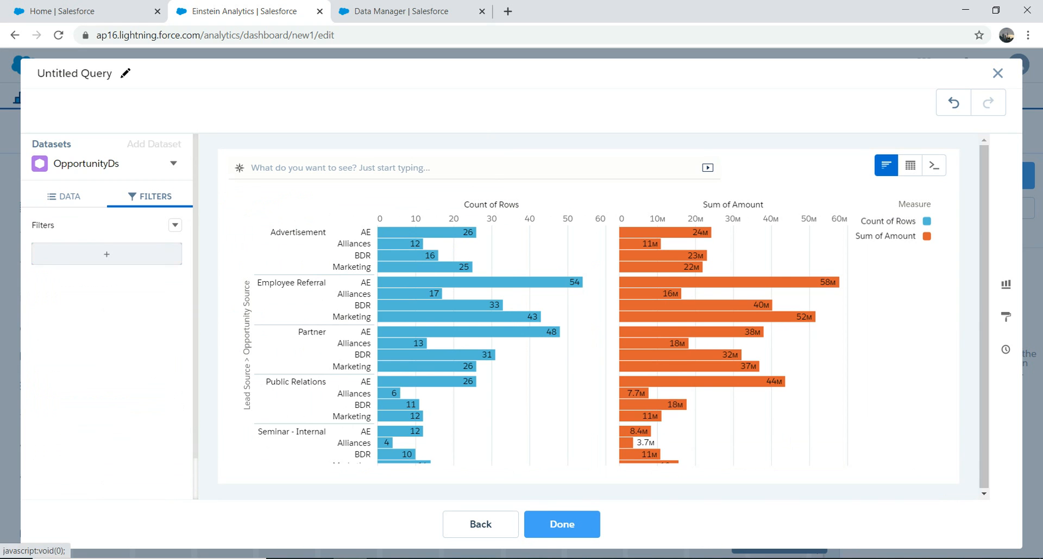
{"action": "left_click", "coordinate": [106, 254]}
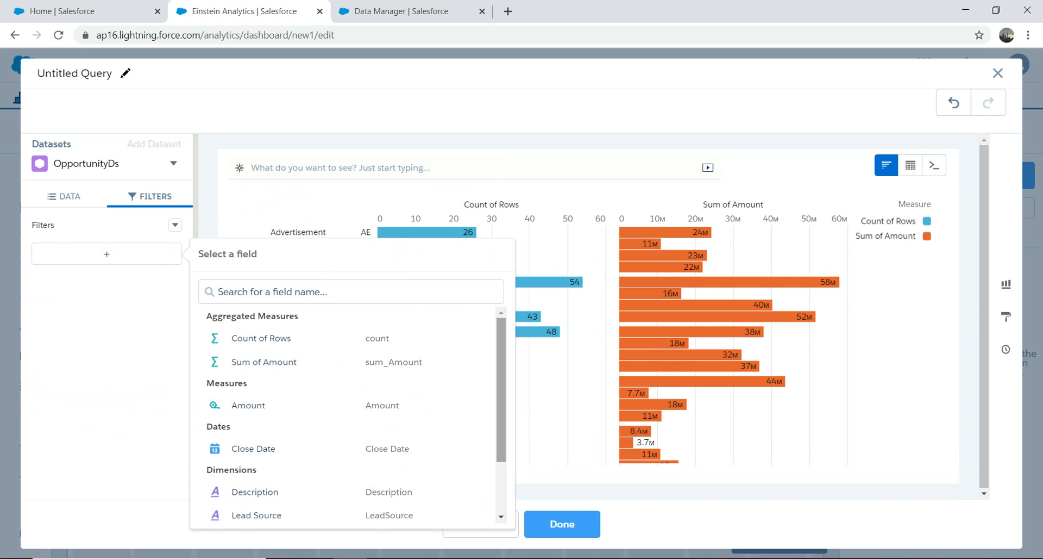
{"action": "scroll", "coordinate": [350, 416], "scroll_direction": "down", "scroll_amount": 3}
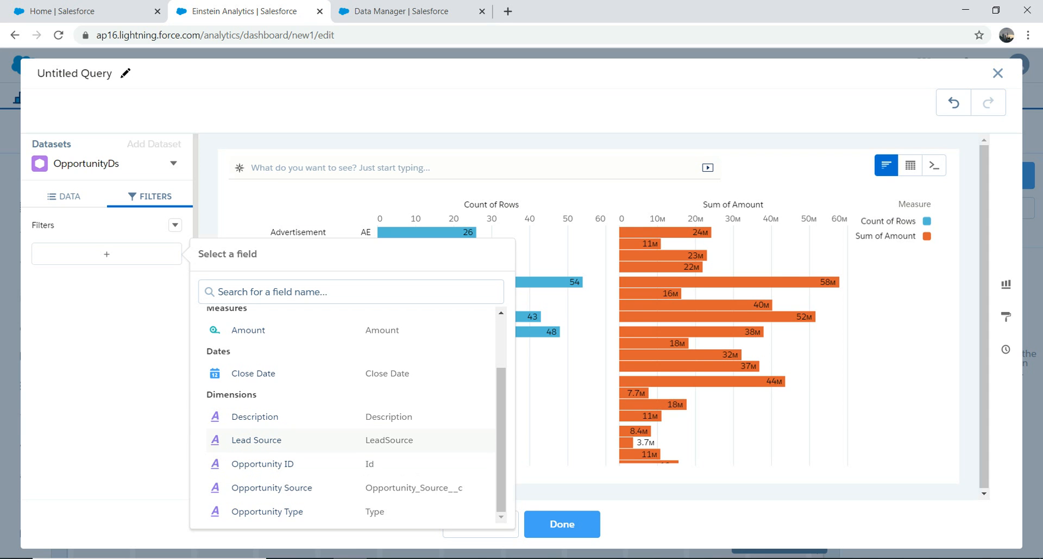
{"action": "left_click", "coordinate": [256, 440]}
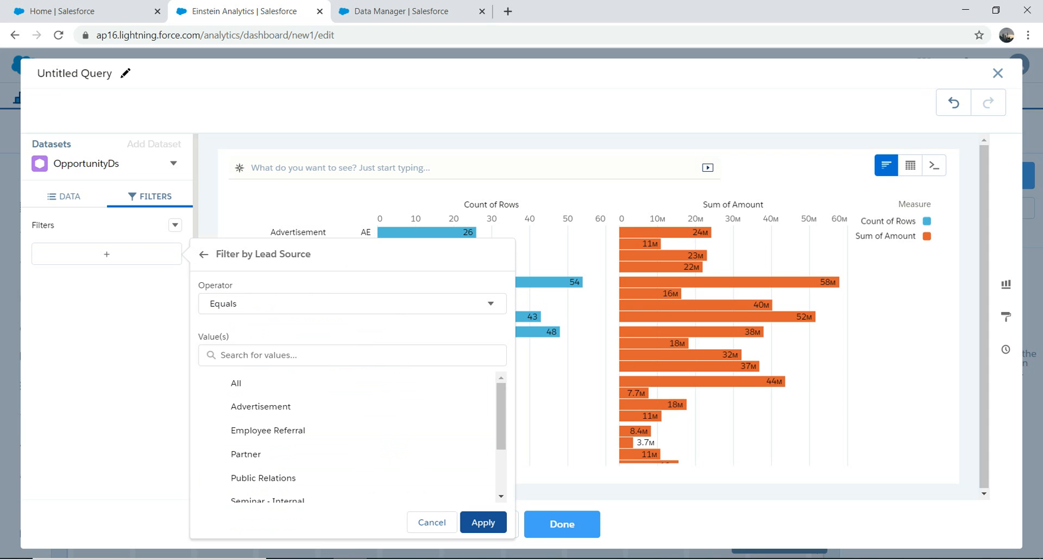
{"action": "scroll", "coordinate": [348, 435], "scroll_direction": "down", "scroll_amount": 1}
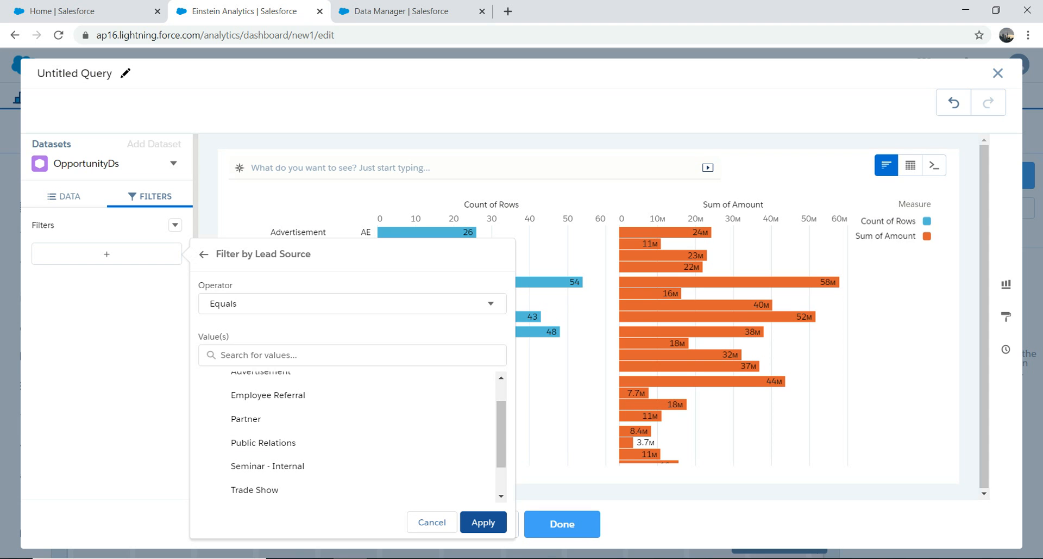
{"action": "scroll", "coordinate": [348, 440], "scroll_direction": "down", "scroll_amount": 1}
{"action": "scroll", "coordinate": [347, 440], "scroll_direction": "up", "scroll_amount": 3}
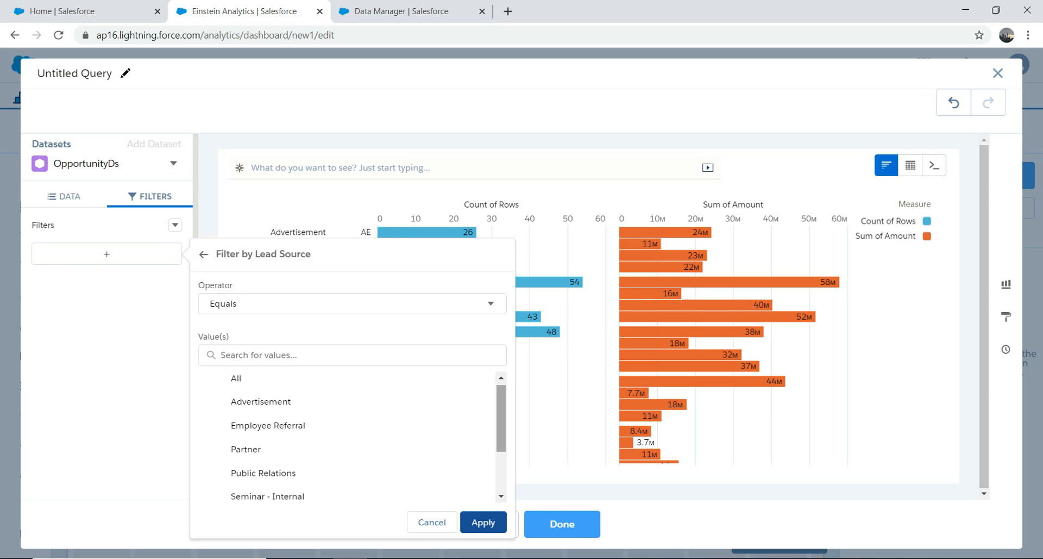
{"action": "left_click_drag", "start_coordinate": [501, 419], "coordinate": [501, 417]}
{"action": "left_click", "coordinate": [261, 406]}
{"action": "left_click", "coordinate": [483, 522]}
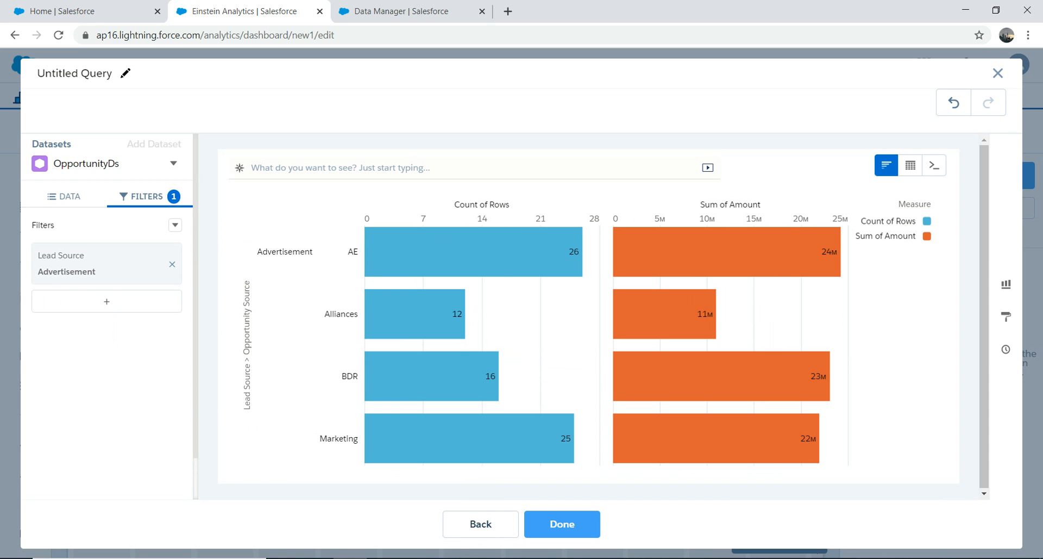
Step: Extend the Lead Source filter with the values Partner and Public Relations, keeping the Equals operator
{"action": "left_click", "coordinate": [103, 263]}
{"action": "left_click", "coordinate": [338, 313]}
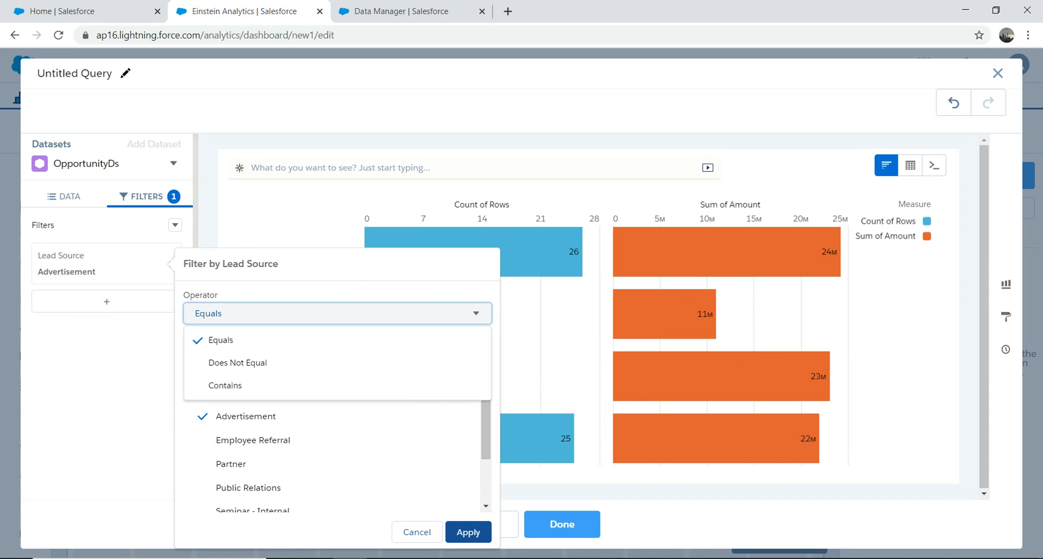
{"action": "left_click", "coordinate": [337, 313]}
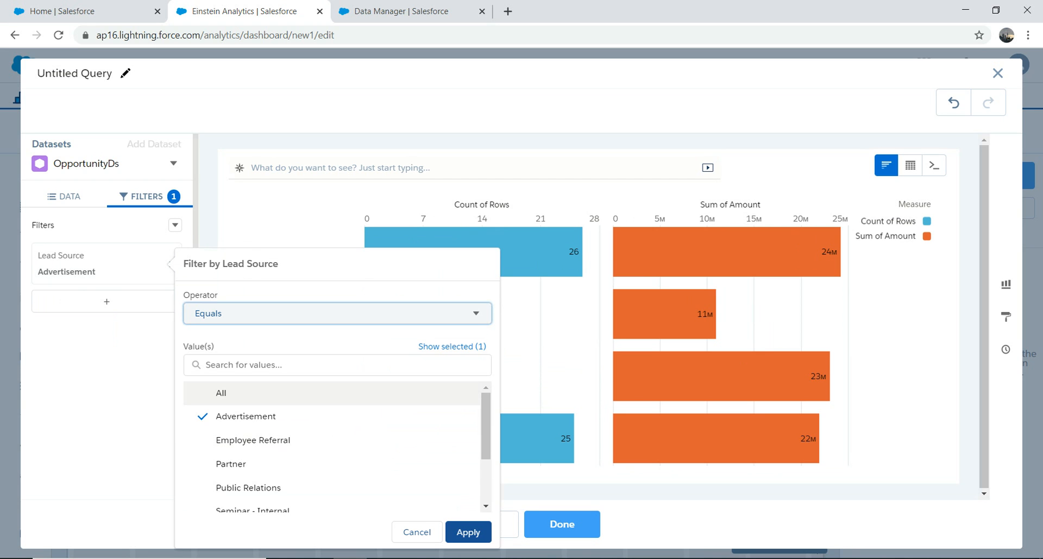
{"action": "left_click", "coordinate": [231, 463]}
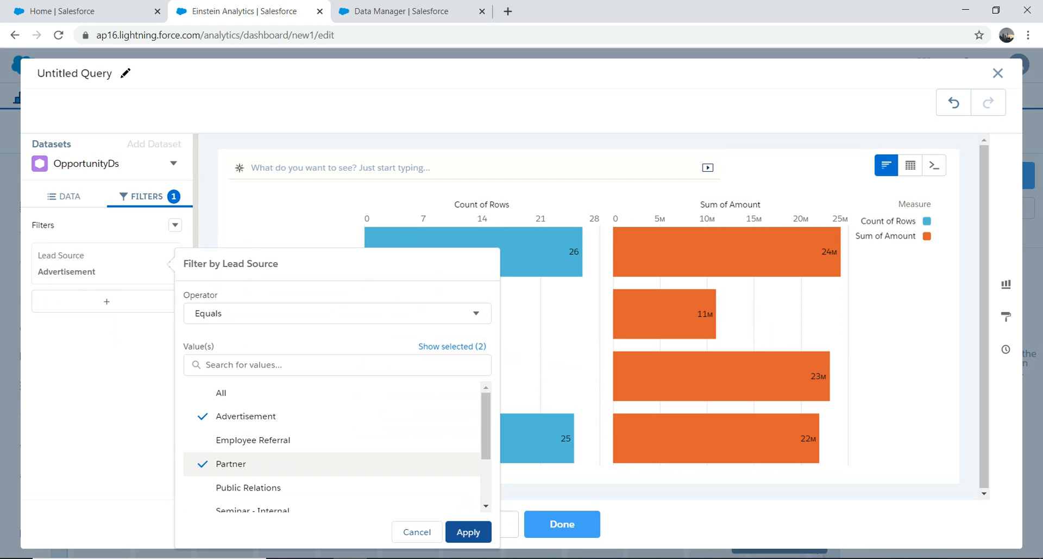
{"action": "left_click", "coordinate": [248, 487]}
{"action": "left_click", "coordinate": [468, 532]}
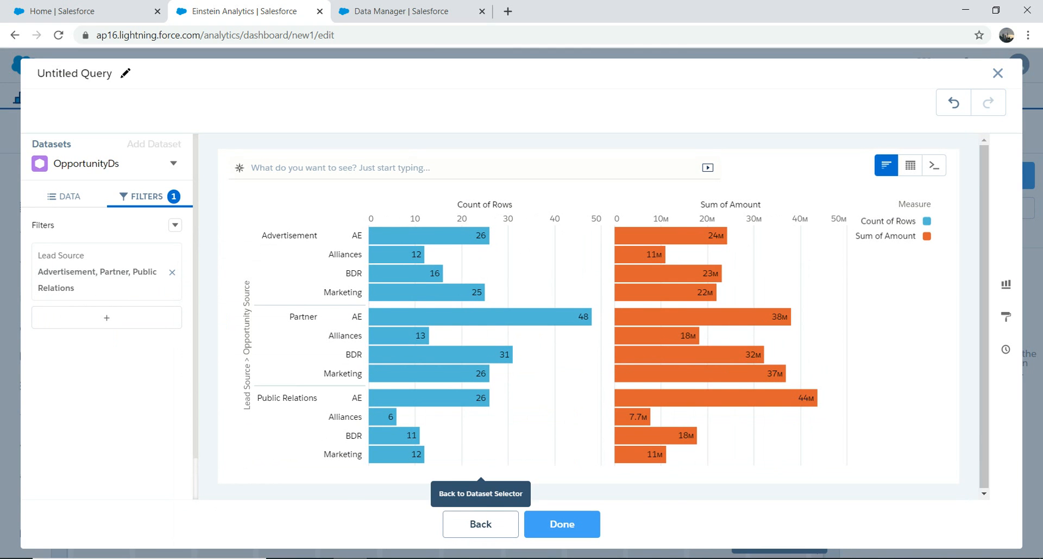
Step: Finish the table's query and position the table widget in the grid's upper-left corner, widened to show all four columns
{"action": "left_click", "coordinate": [562, 523]}
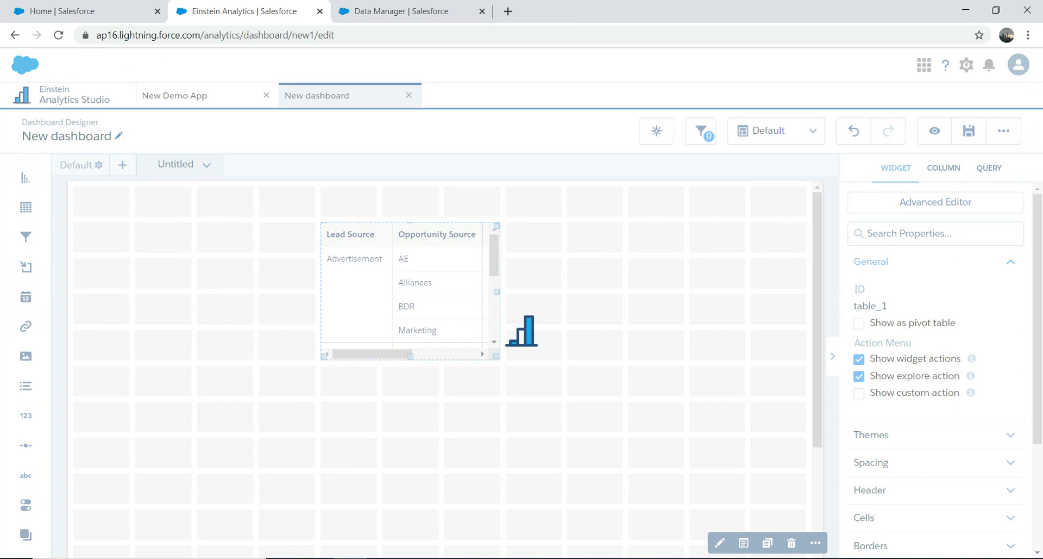
{"action": "left_click_drag", "start_coordinate": [496, 291], "coordinate": [440, 255]}
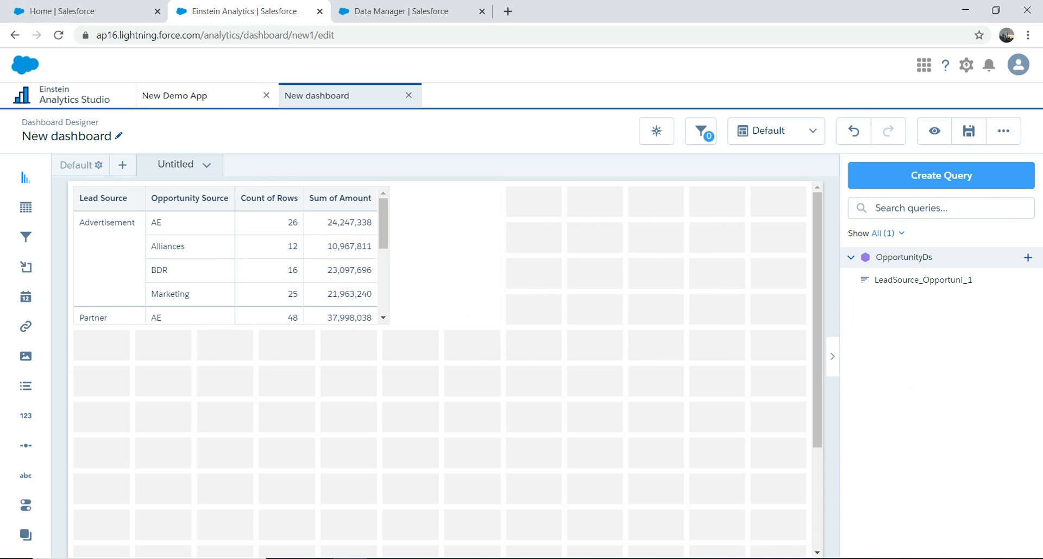
Step: Place a chart widget directly below the table, based on OpportunityDs, and add the sum of Amount as its second measure
{"action": "left_click_drag", "start_coordinate": [25, 177], "coordinate": [121, 345]}
{"action": "left_click", "coordinate": [163, 380]}
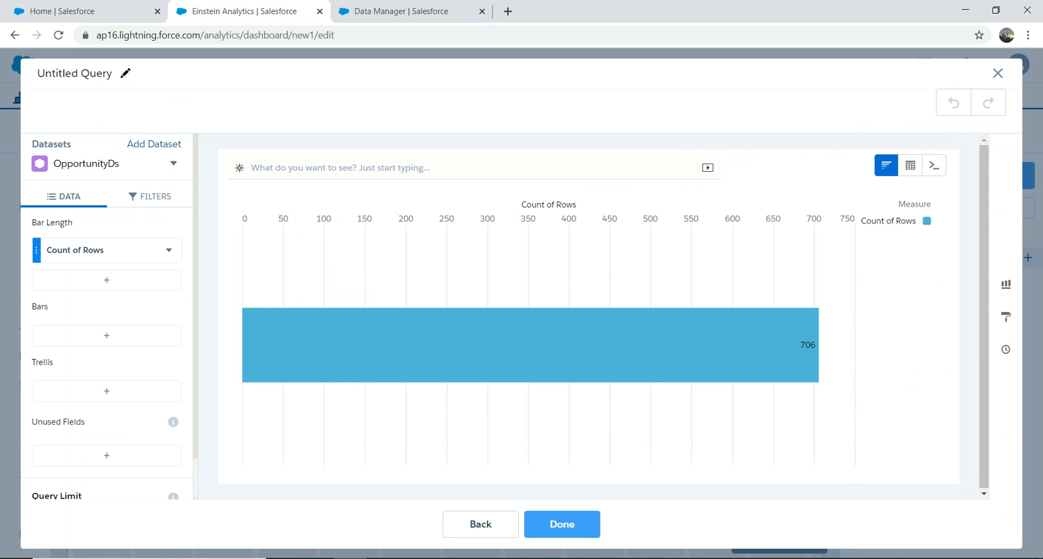
{"action": "left_click", "coordinate": [107, 279]}
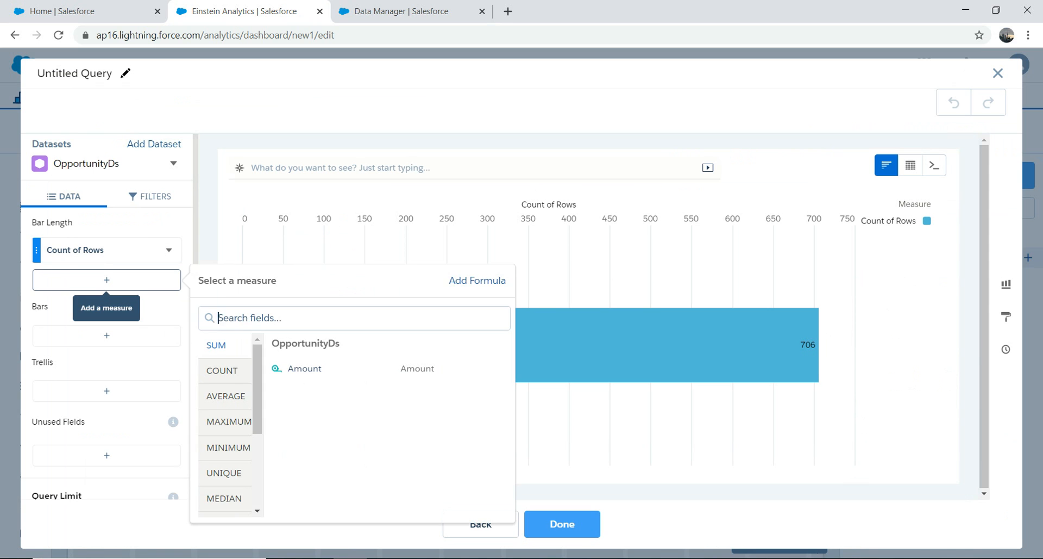
{"action": "left_click", "coordinate": [304, 367]}
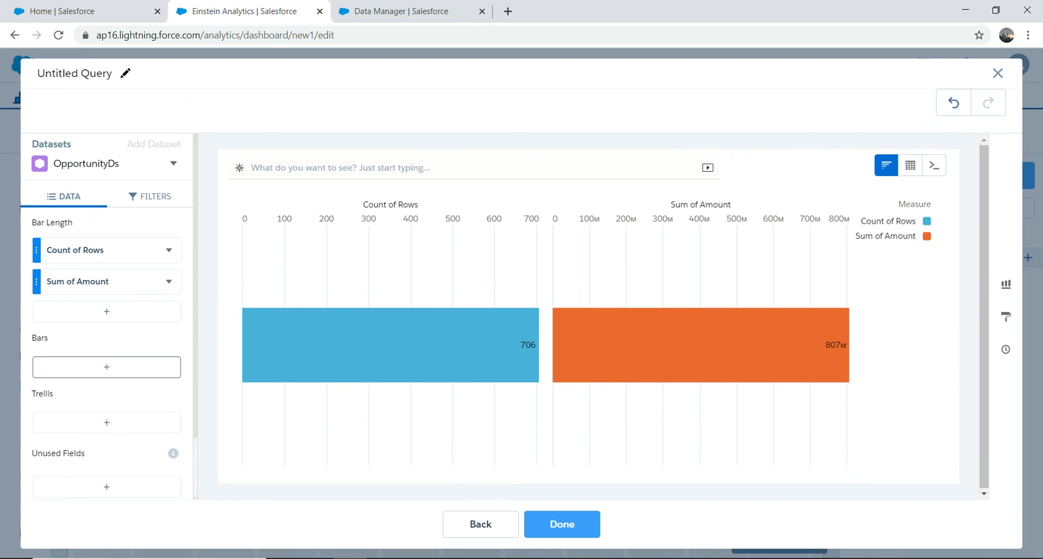
Step: Group the chart's bars by Opportunity Source and Lead Source
{"action": "left_click", "coordinate": [107, 366]}
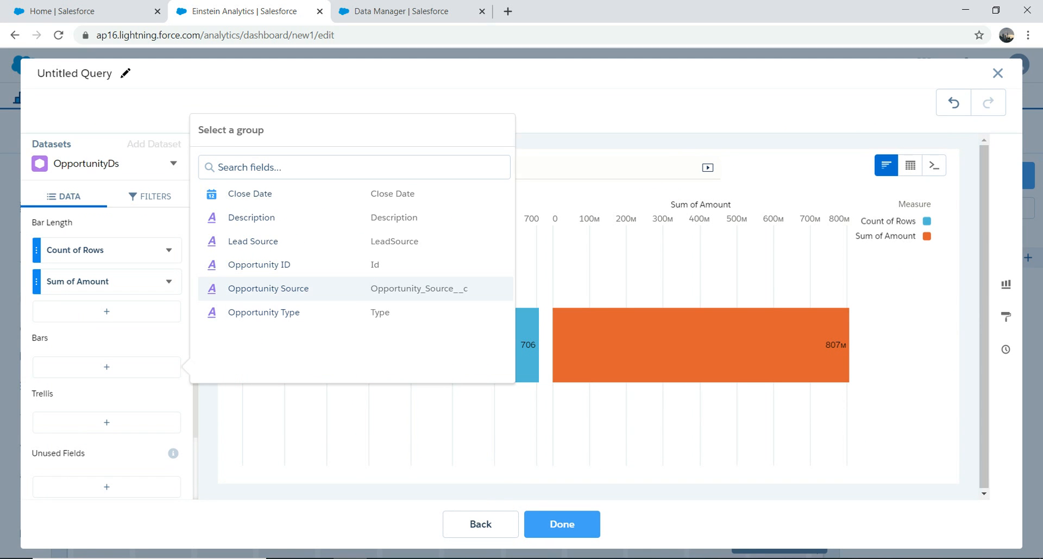
{"action": "left_click", "coordinate": [268, 288]}
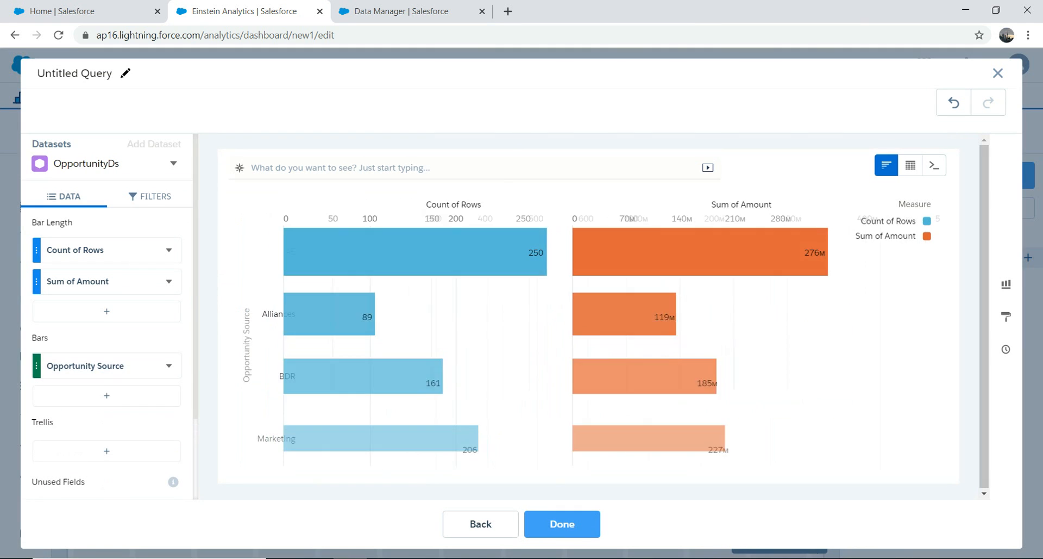
{"action": "left_click", "coordinate": [106, 396]}
{"action": "left_click", "coordinate": [268, 270]}
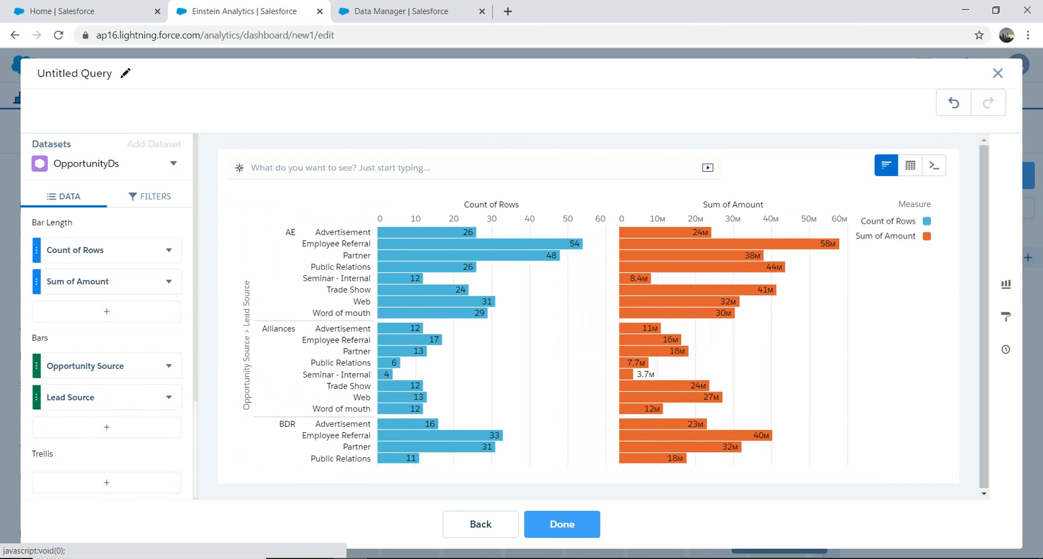
Step: Filter the chart to Lead Source equals Advertisement, Employee Referral, Partner and Public Relations, and finish its query
{"action": "left_click", "coordinate": [150, 196]}
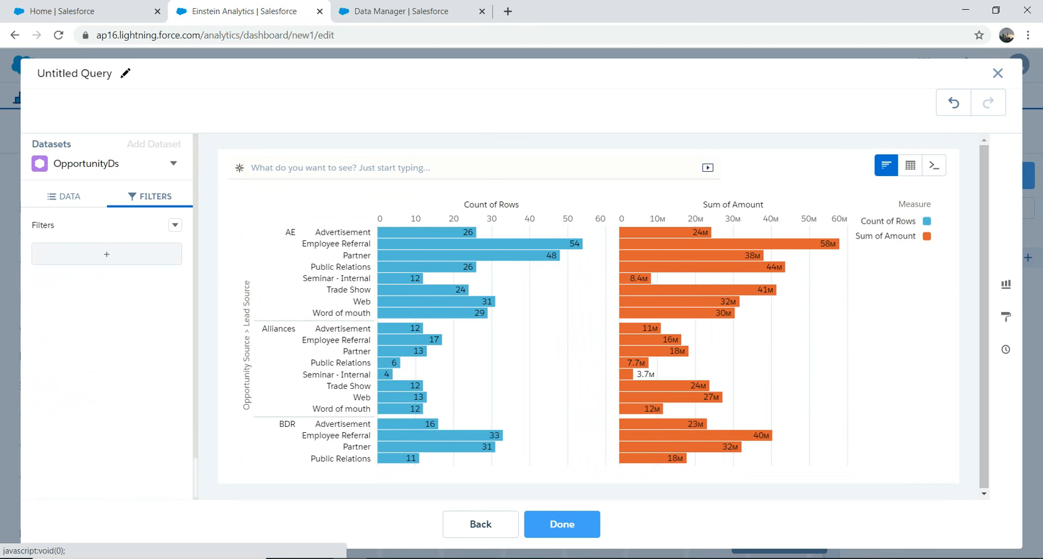
{"action": "left_click", "coordinate": [106, 254]}
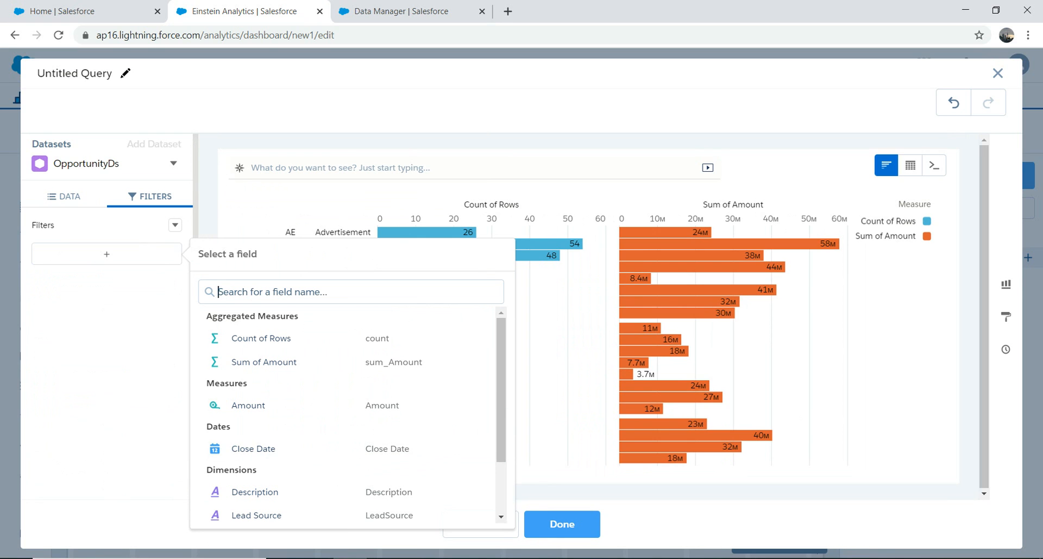
{"action": "left_click", "coordinate": [256, 515]}
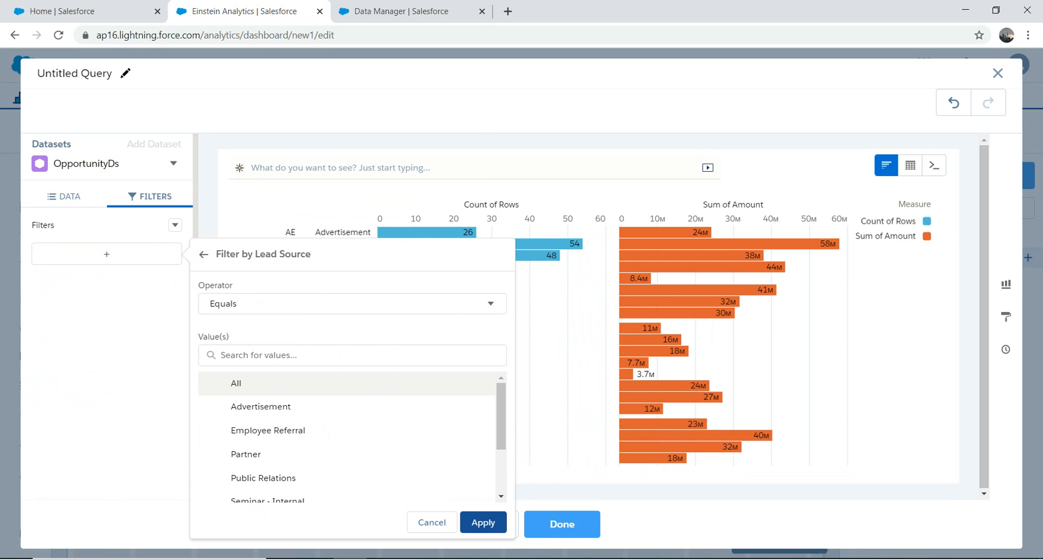
{"action": "left_click", "coordinate": [267, 406]}
{"action": "left_click", "coordinate": [246, 454]}
{"action": "left_click", "coordinate": [263, 478]}
{"action": "left_click", "coordinate": [267, 429]}
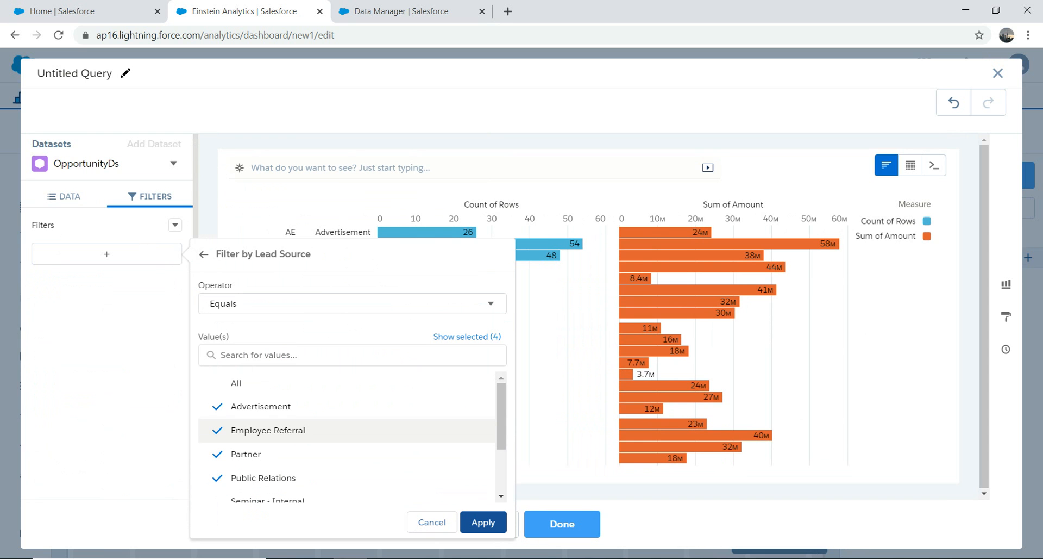
{"action": "left_click", "coordinate": [483, 521]}
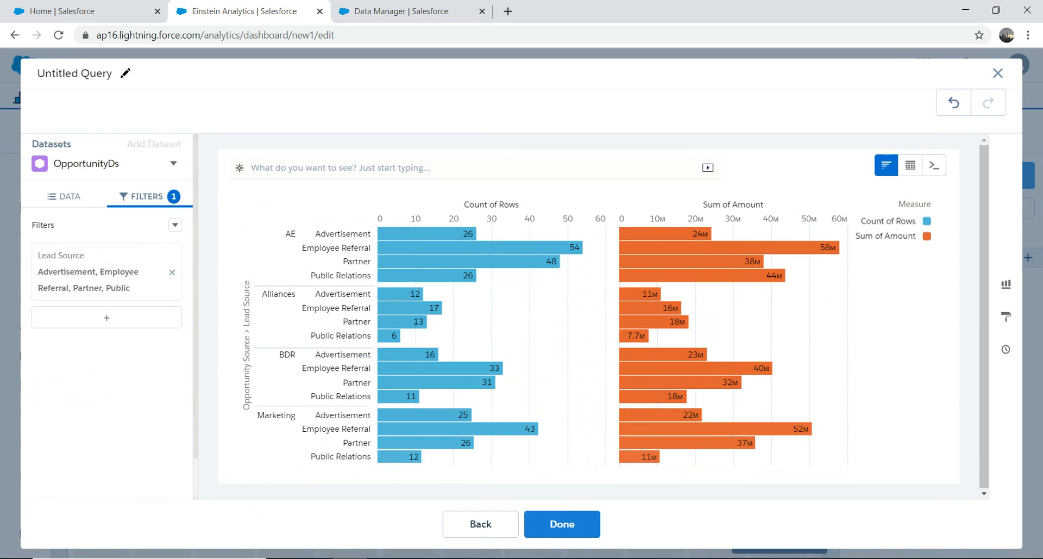
{"action": "left_click", "coordinate": [562, 523]}
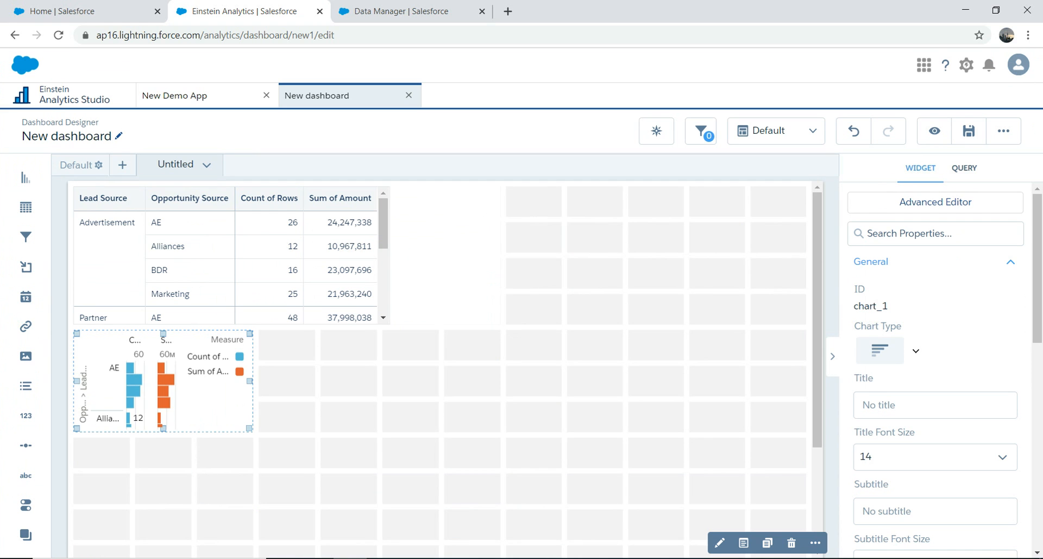
Step: Enlarge the chart widget to eight grid columns wide and six rows tall
{"action": "left_click_drag", "start_coordinate": [249, 380], "coordinate": [561, 380]}
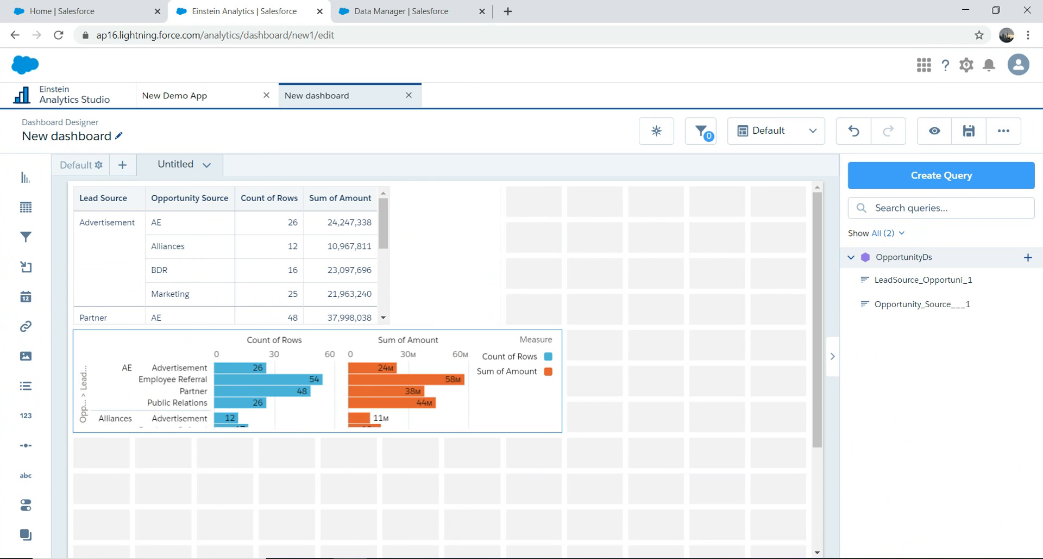
{"action": "left_click", "coordinate": [319, 406]}
{"action": "left_click_drag", "start_coordinate": [318, 428], "coordinate": [318, 538]}
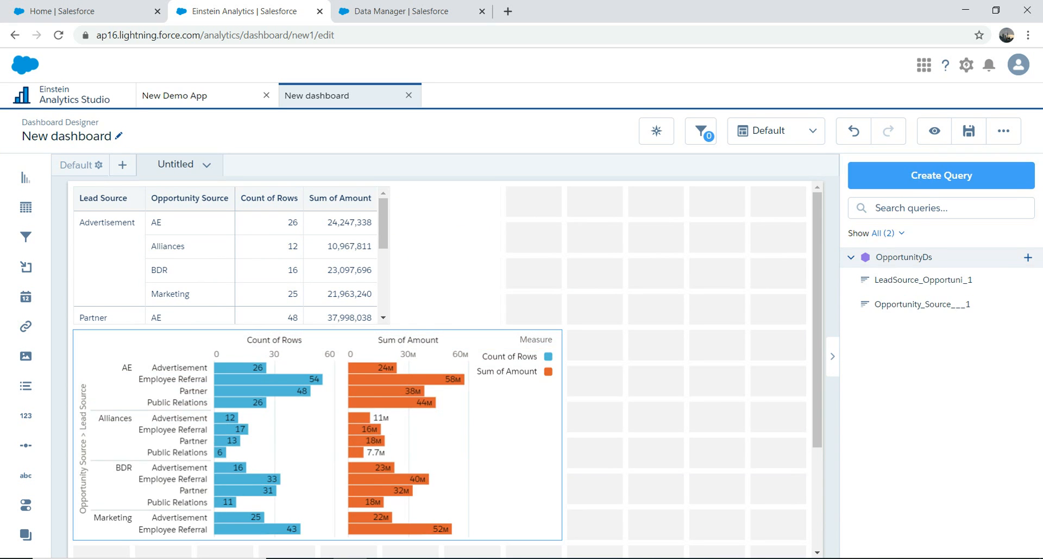
Step: Try the Column type on the chart and switch it to Stacked Bar
{"action": "left_click", "coordinate": [319, 440]}
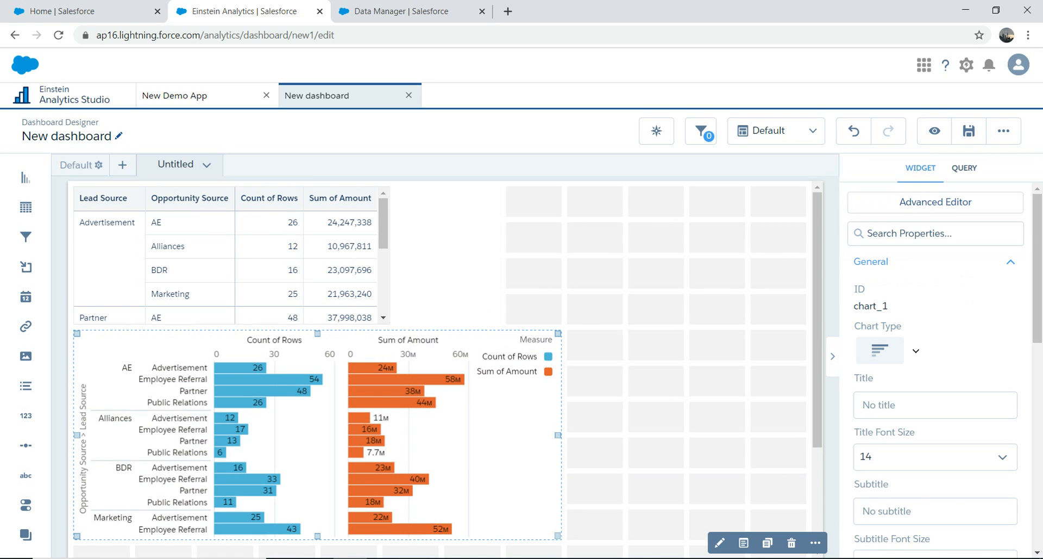
{"action": "left_click", "coordinate": [916, 351]}
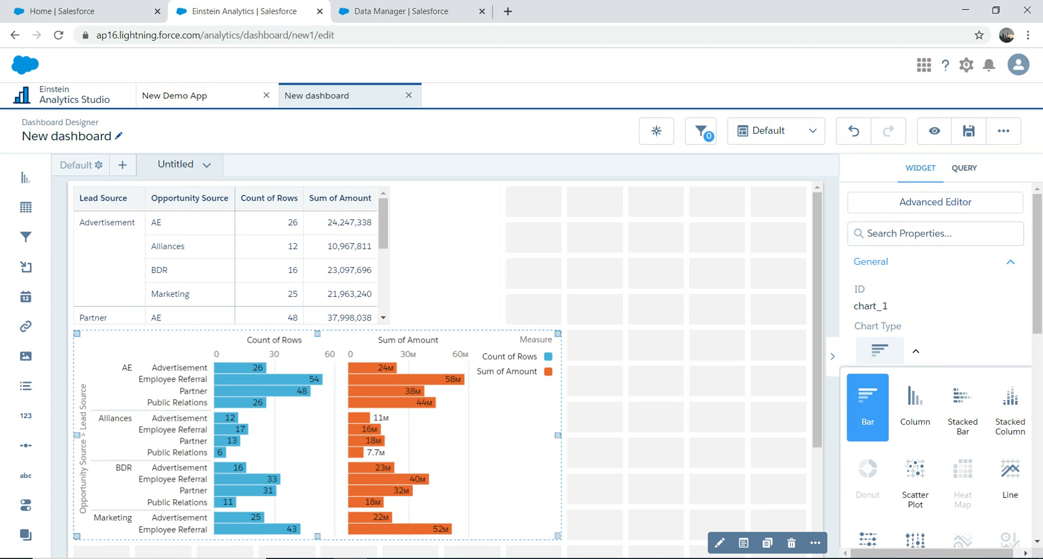
{"action": "left_click", "coordinate": [915, 405]}
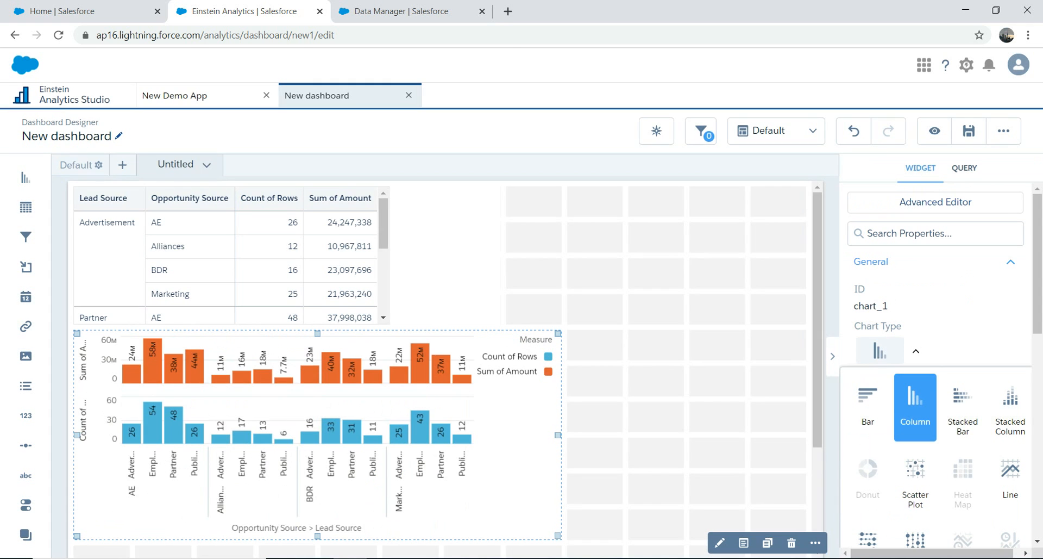
{"action": "left_click", "coordinate": [963, 405]}
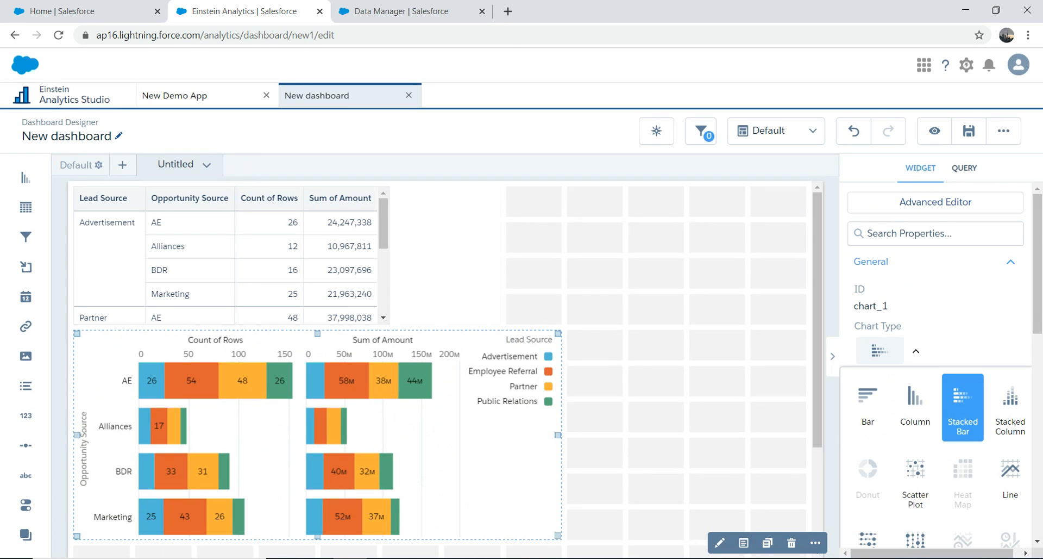
Step: Try the Stacked Column and Horizontal Dot Plot types on the chart and settle on Column
{"action": "left_click", "coordinate": [1010, 404]}
{"action": "left_click_drag", "start_coordinate": [1037, 304], "coordinate": [1037, 379]}
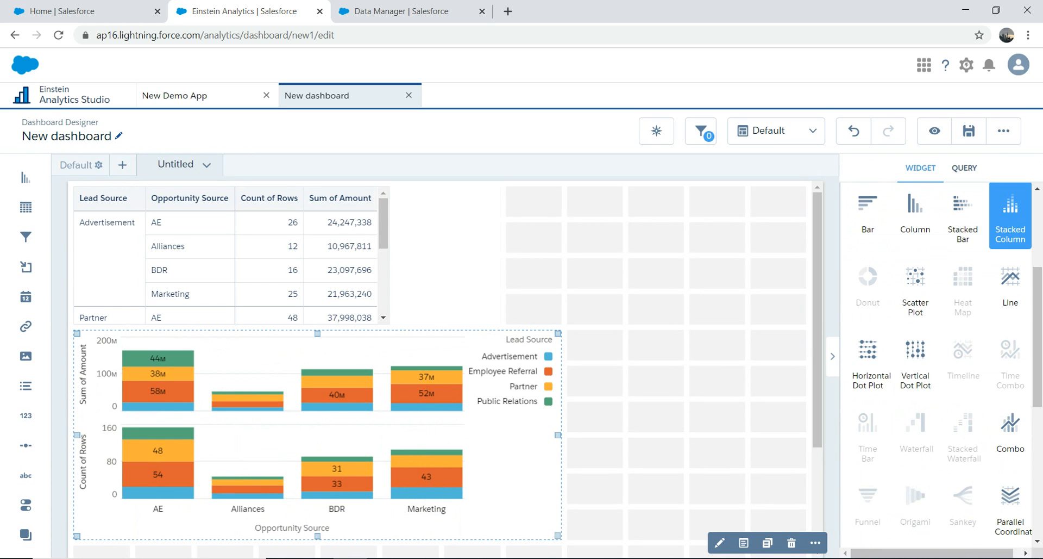
{"action": "left_click", "coordinate": [916, 359]}
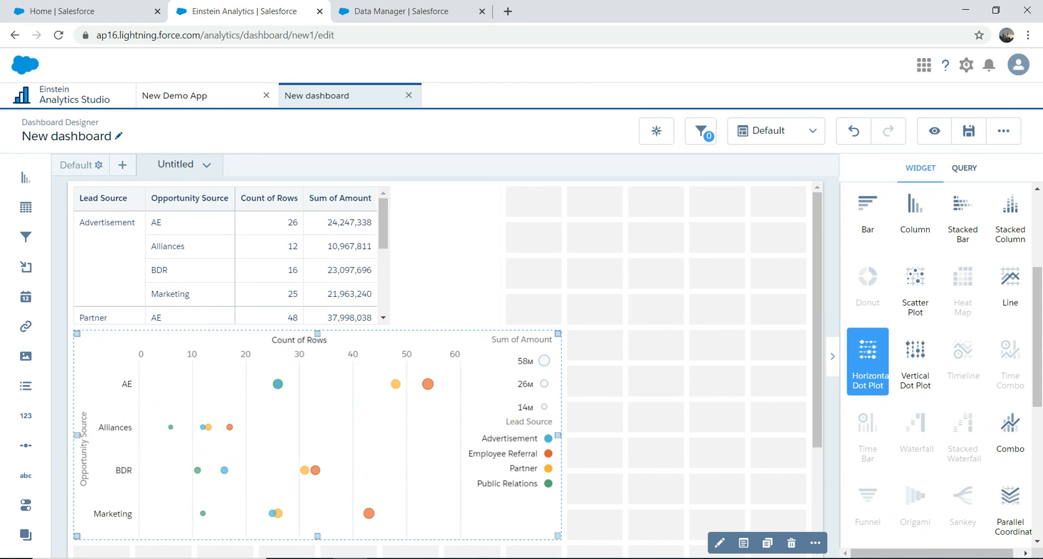
{"action": "scroll", "coordinate": [935, 325], "scroll_direction": "up", "scroll_amount": 2}
{"action": "left_click", "coordinate": [915, 334]}
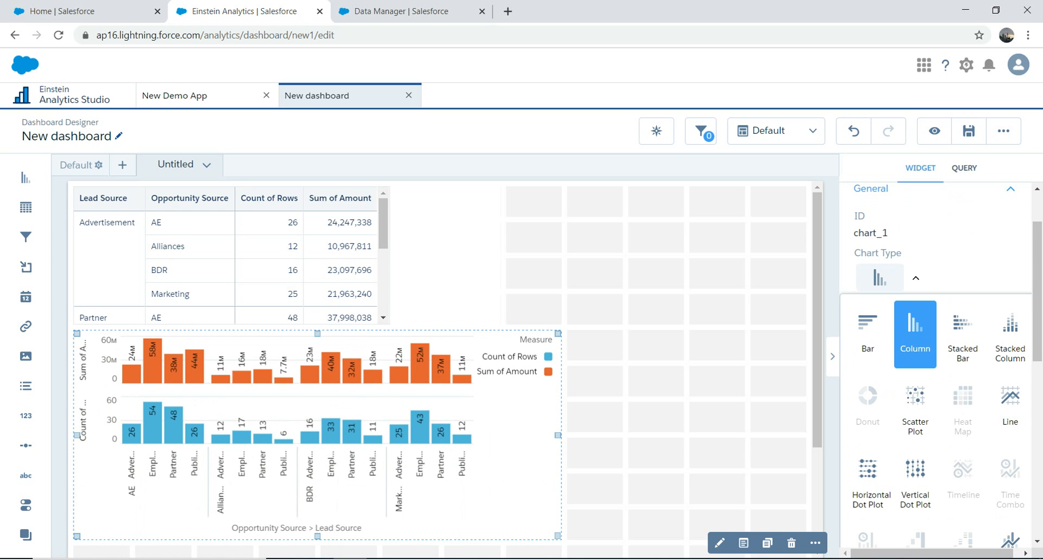
Step: Start saving the dashboard and name it Demo Dashboard
{"action": "left_click", "coordinate": [969, 131]}
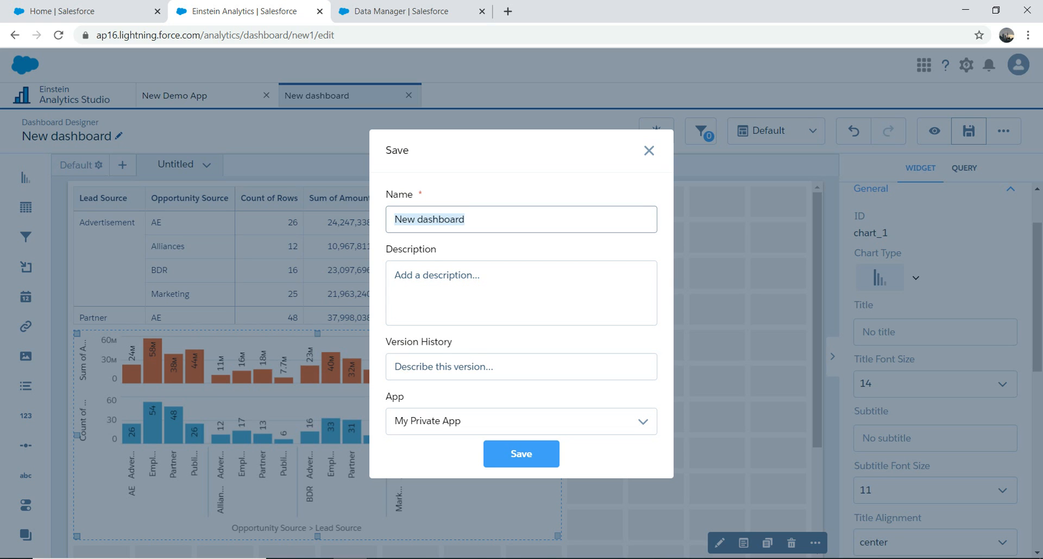
{"action": "type", "text": "Dem"}
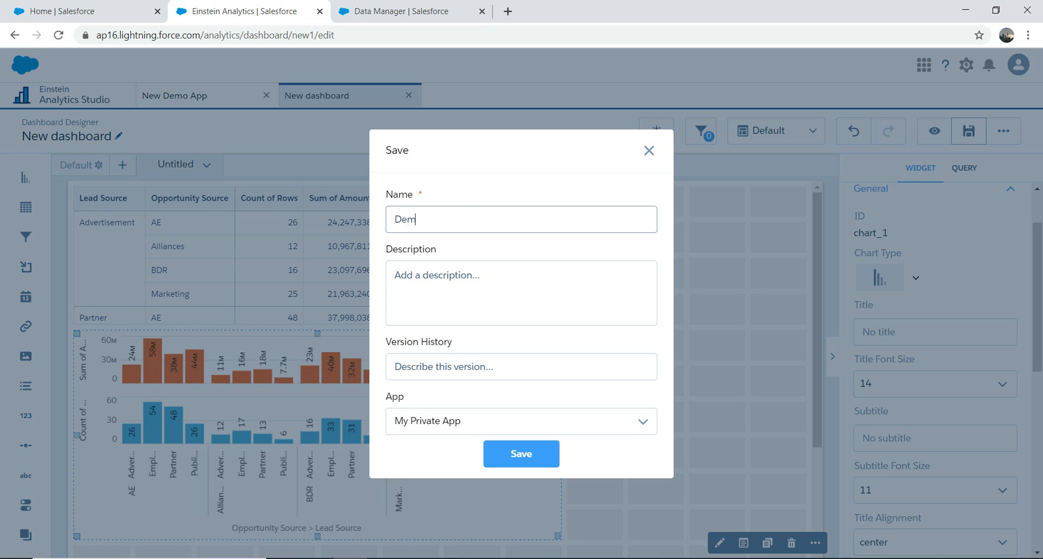
{"action": "type", "text": "o Dashboard"}
{"action": "left_click", "coordinate": [522, 421]}
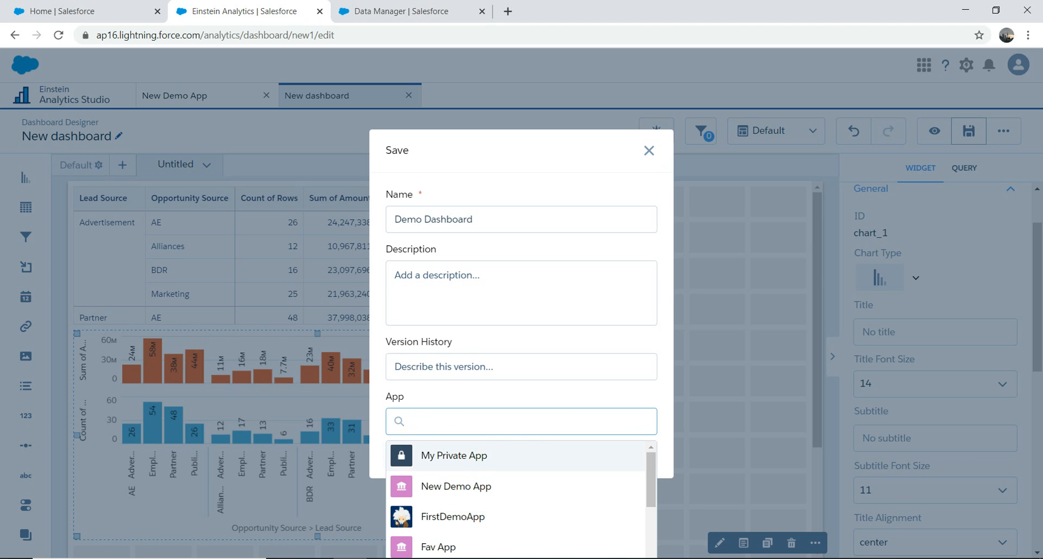
{"action": "scroll", "coordinate": [517, 489], "scroll_direction": "down", "scroll_amount": 1}
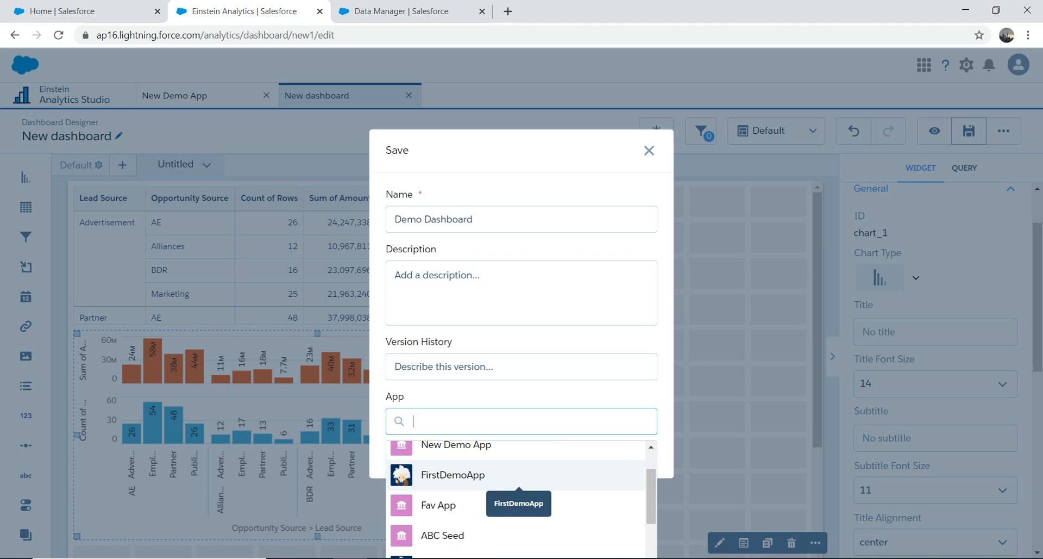
{"action": "scroll", "coordinate": [516, 500], "scroll_direction": "down", "scroll_amount": 3}
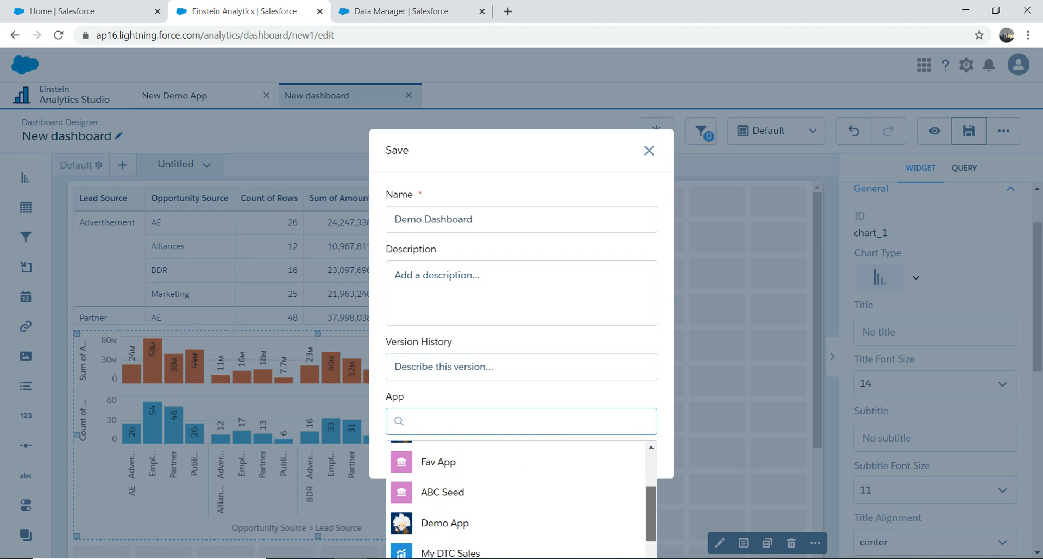
{"action": "left_click_drag", "start_coordinate": [651, 525], "coordinate": [651, 530]}
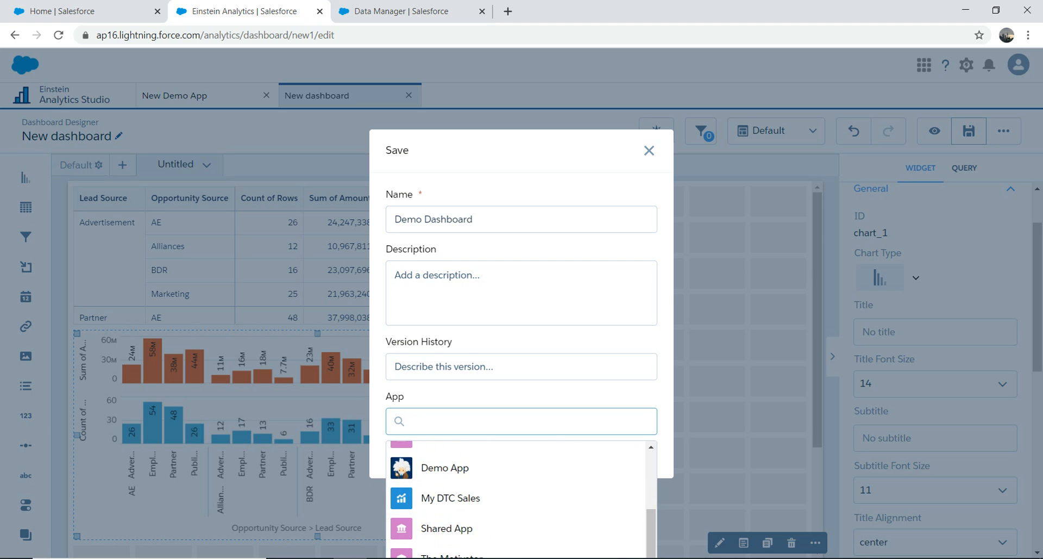
{"action": "left_click", "coordinate": [665, 459]}
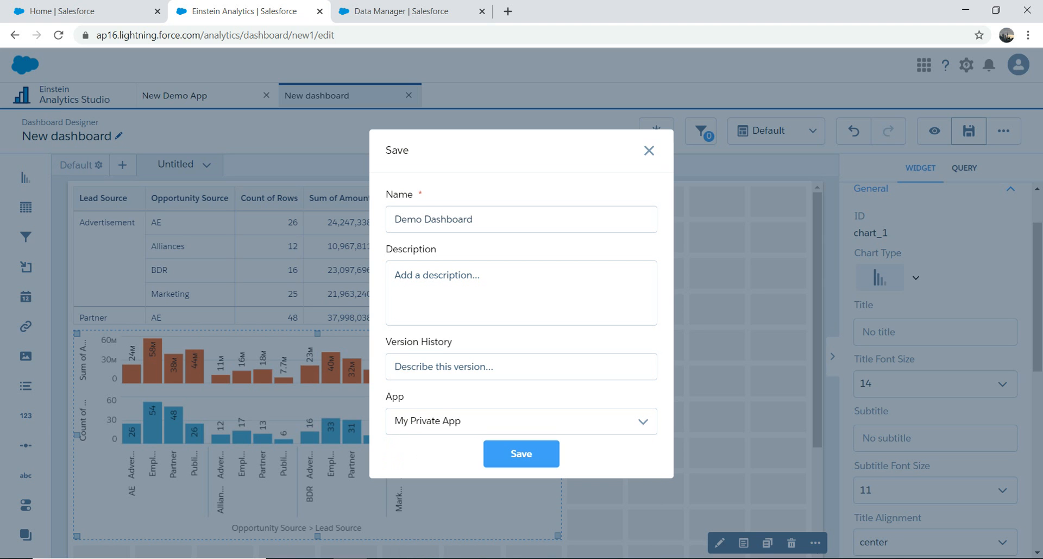
Step: Choose New Demo App as the app that stores the dashboard and complete the save
{"action": "left_click", "coordinate": [544, 421]}
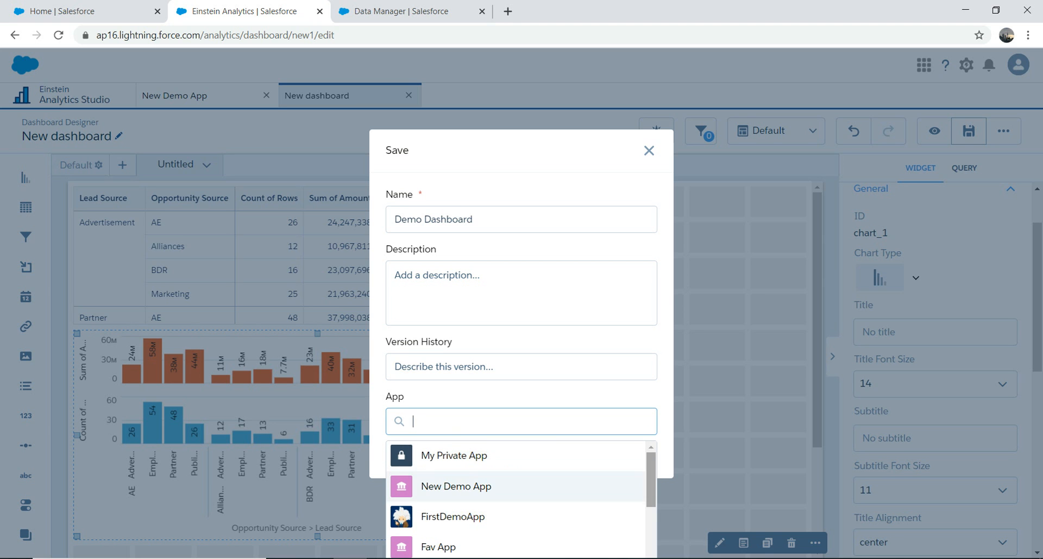
{"action": "left_click", "coordinate": [456, 486]}
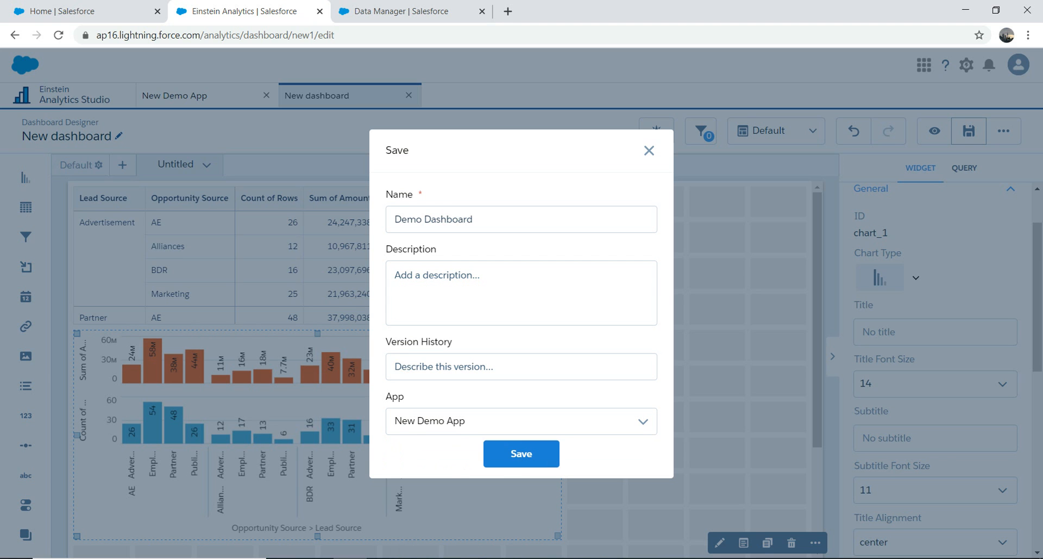
{"action": "left_click", "coordinate": [522, 421]}
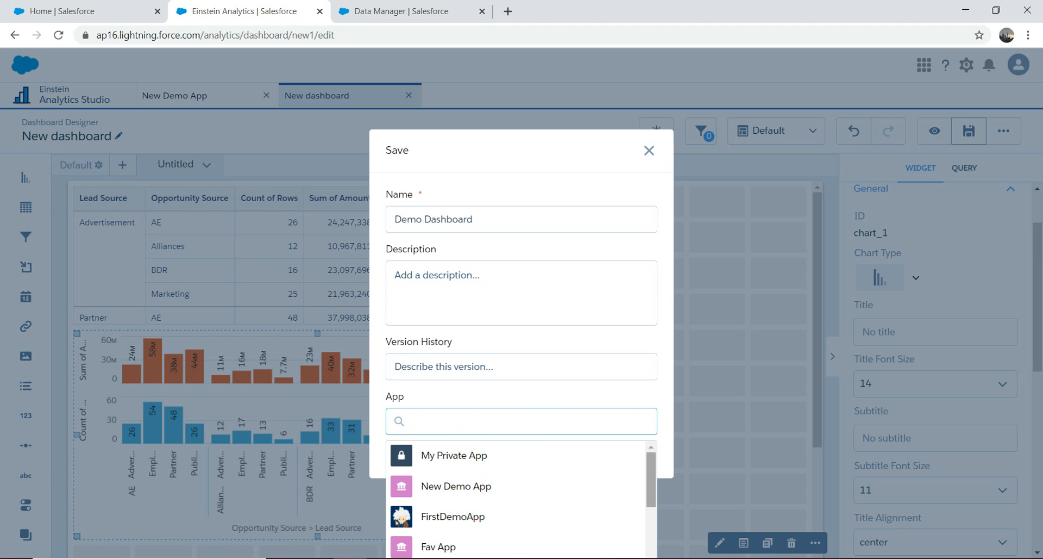
{"action": "left_click", "coordinate": [516, 486]}
{"action": "left_click", "coordinate": [521, 453]}
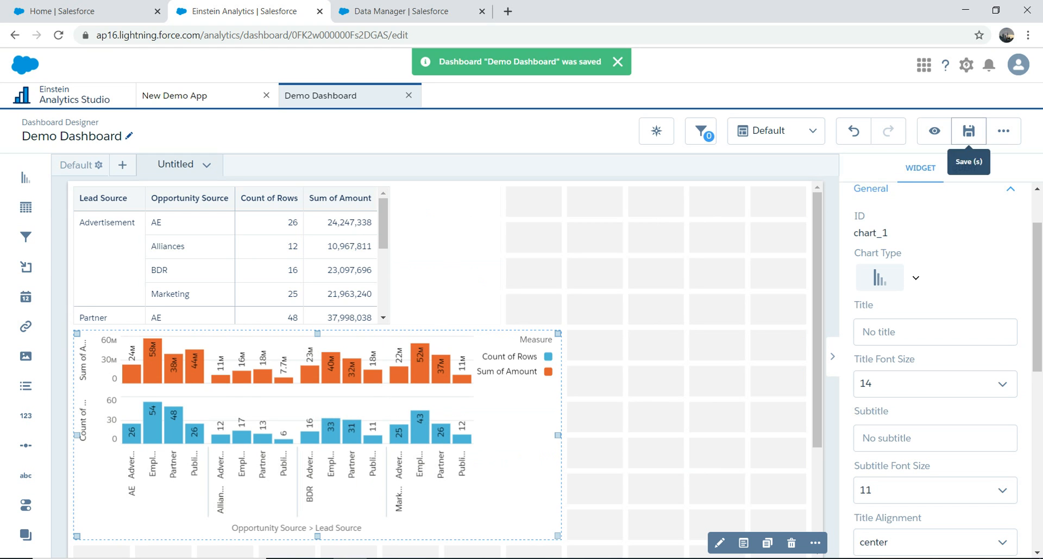
Step: Close the saved dashboard and New Demo App, and reload the Analytics Studio home page
{"action": "left_click", "coordinate": [1003, 131]}
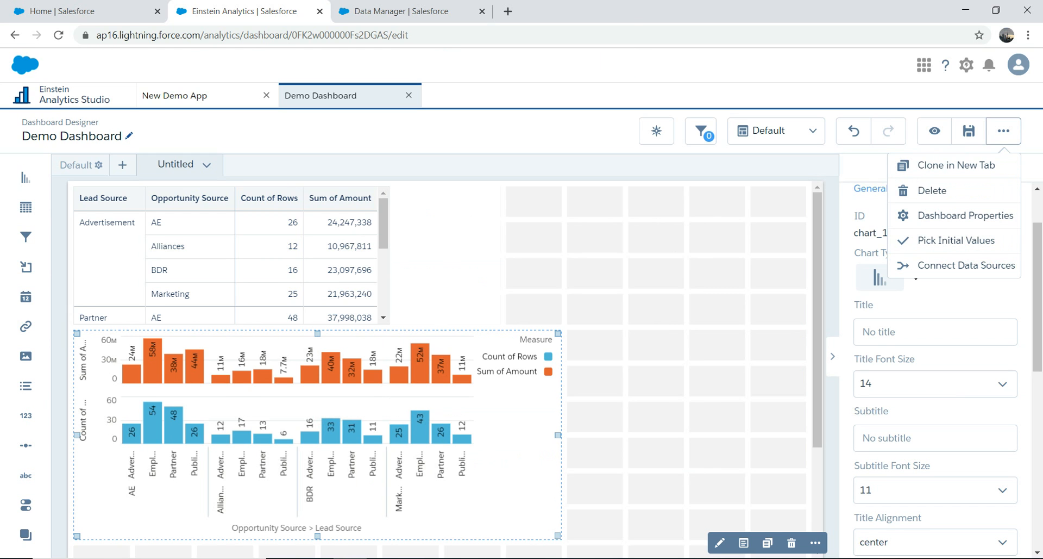
{"action": "left_click", "coordinate": [408, 95]}
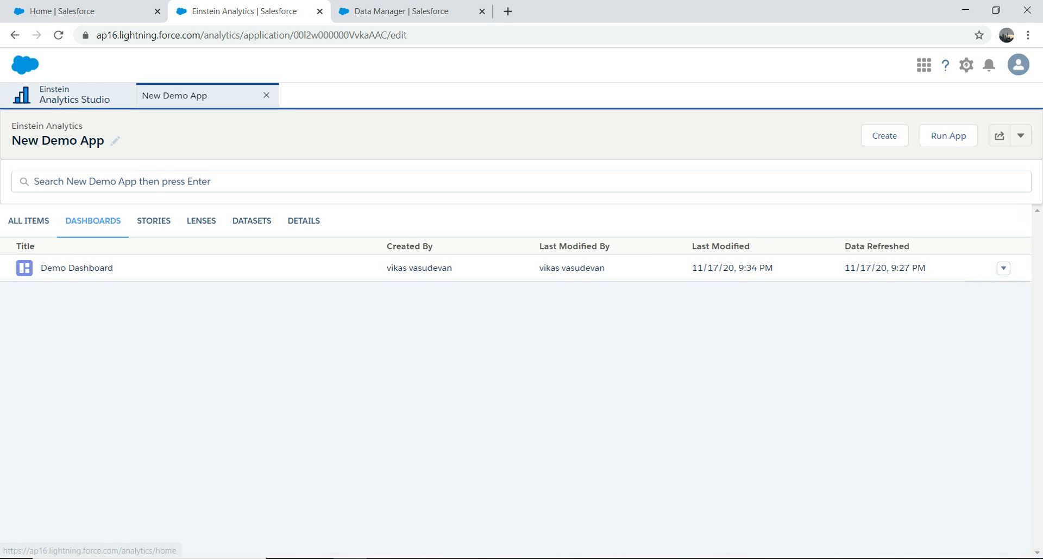
{"action": "left_click", "coordinate": [267, 95]}
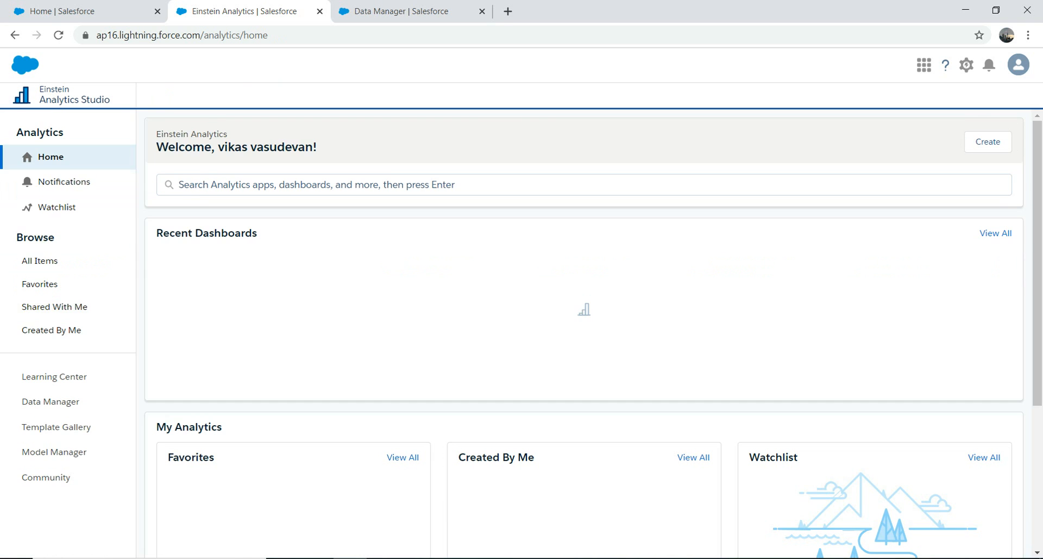
{"action": "left_click", "coordinate": [273, 35]}
{"action": "key", "text": "Return"}
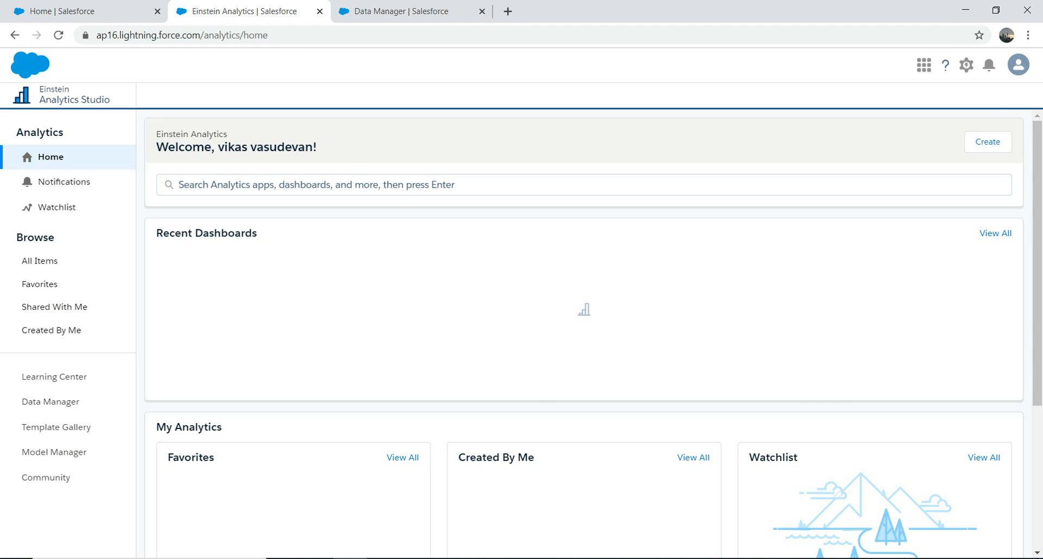
Step: Mark New Demo App as a favorite from the Created By Me list under My Analytics
{"action": "scroll", "coordinate": [594, 333], "scroll_direction": "down", "scroll_amount": 4}
{"action": "scroll", "coordinate": [584, 333], "scroll_direction": "down", "scroll_amount": 3}
{"action": "scroll", "coordinate": [585, 333], "scroll_direction": "up", "scroll_amount": 2}
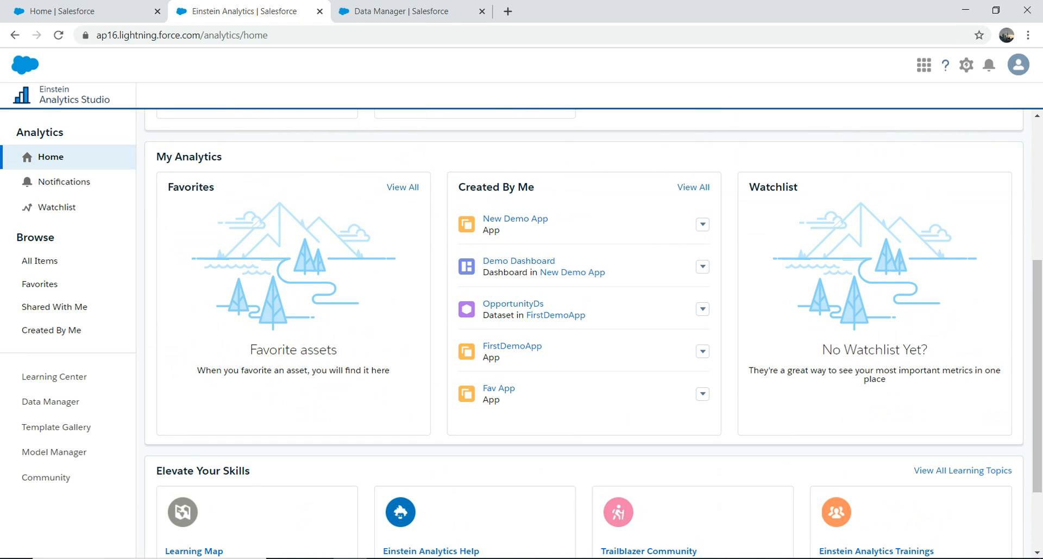
{"action": "left_click", "coordinate": [702, 223]}
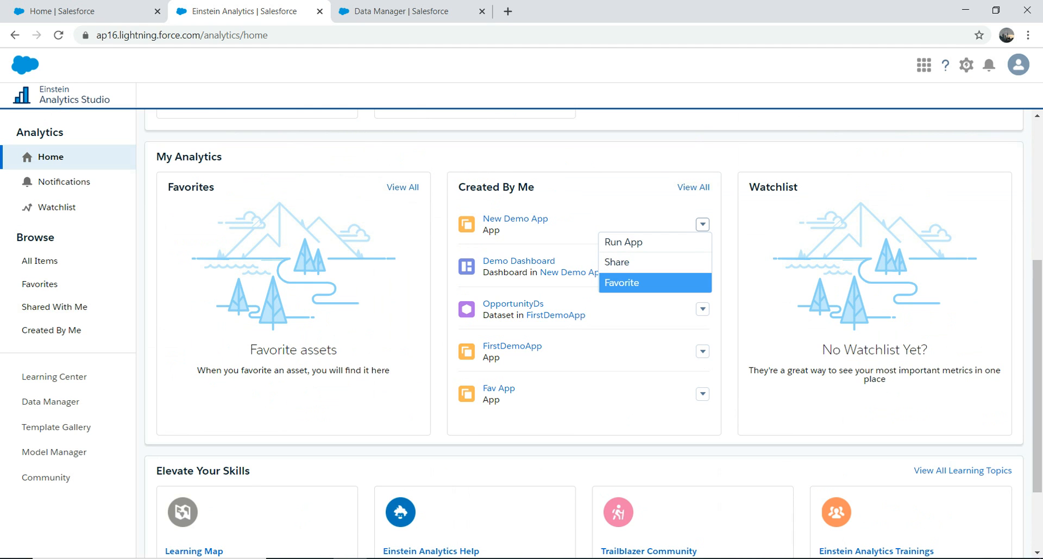
{"action": "left_click", "coordinate": [622, 282]}
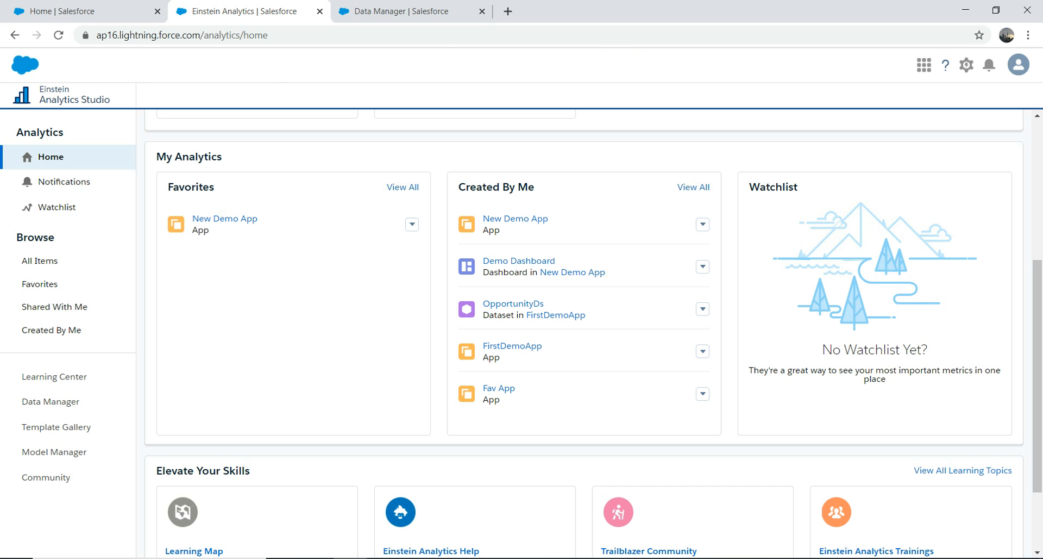
Step: Check the contents of New Demo App, return to the home page and run the app from the Created By Me list
{"action": "left_click", "coordinate": [515, 218]}
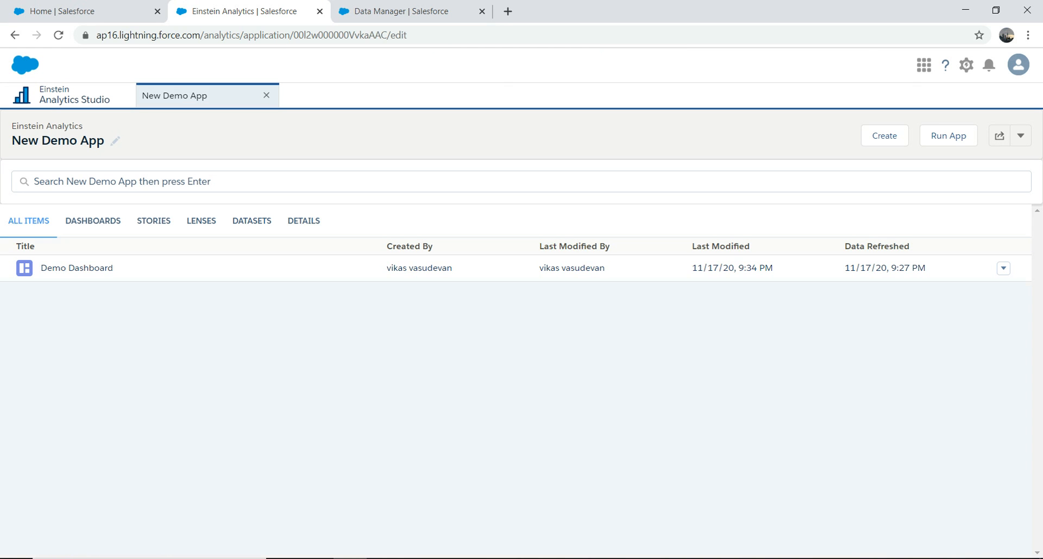
{"action": "key", "text": "alt+Left"}
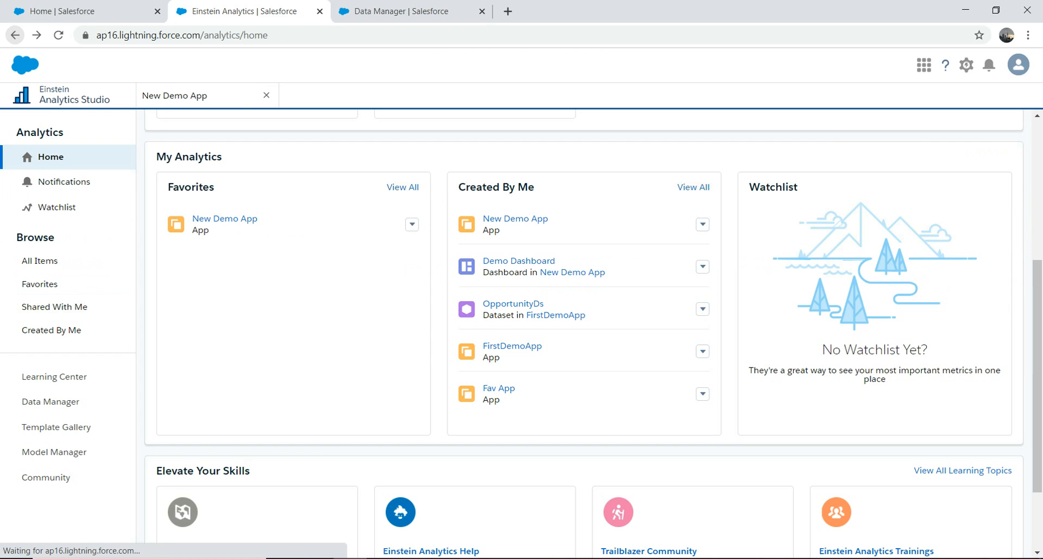
{"action": "left_click", "coordinate": [702, 224]}
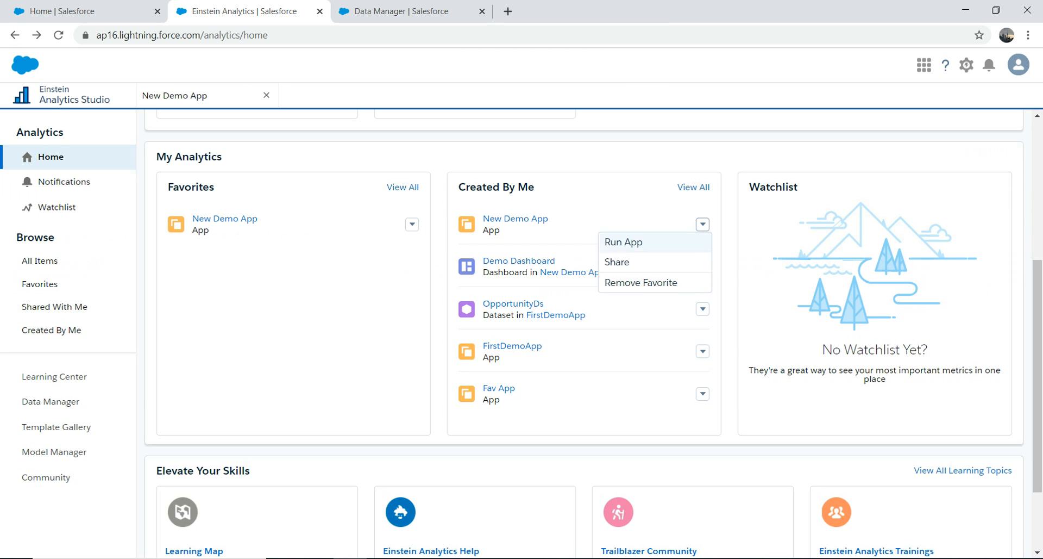
{"action": "left_click", "coordinate": [625, 240]}
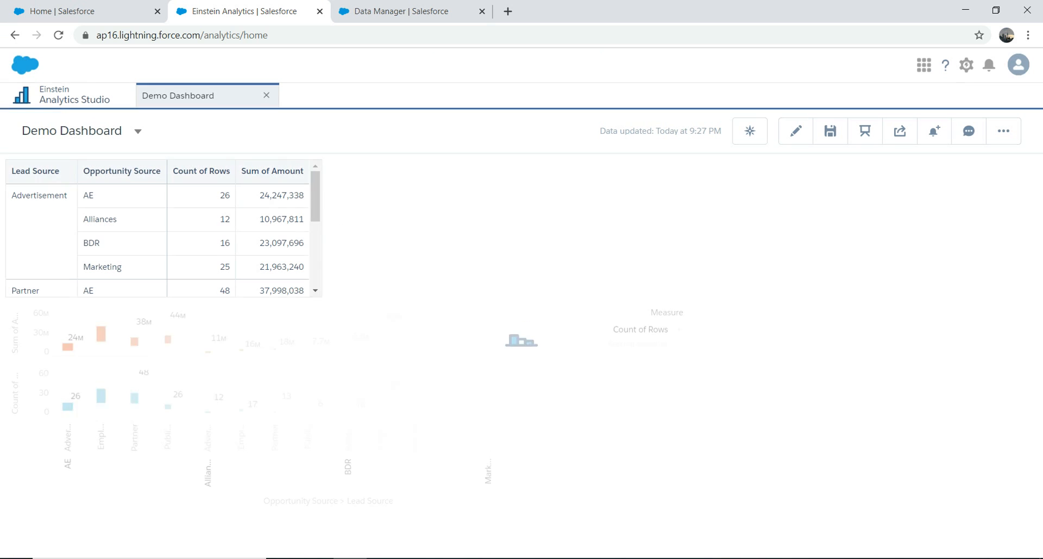
Step: Examine the table and chart widgets in the running dashboard, including the options of the Sum of Amount column
{"action": "mouse_move", "coordinate": [350, 348]}
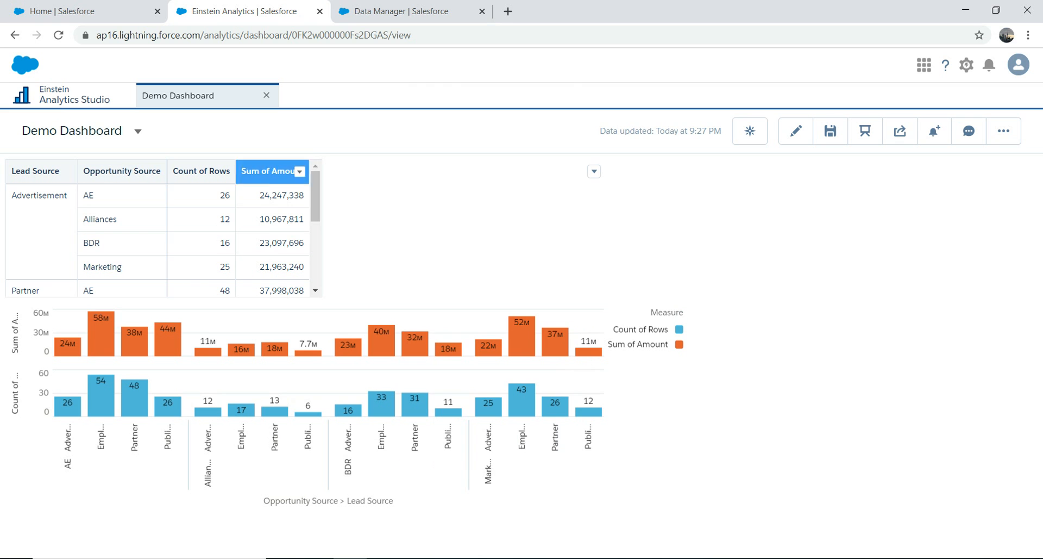
{"action": "scroll", "coordinate": [266, 239], "scroll_direction": "down", "scroll_amount": 5}
{"action": "scroll", "coordinate": [163, 234], "scroll_direction": "up", "scroll_amount": 5}
{"action": "left_click", "coordinate": [300, 172]}
{"action": "left_click", "coordinate": [357, 226]}
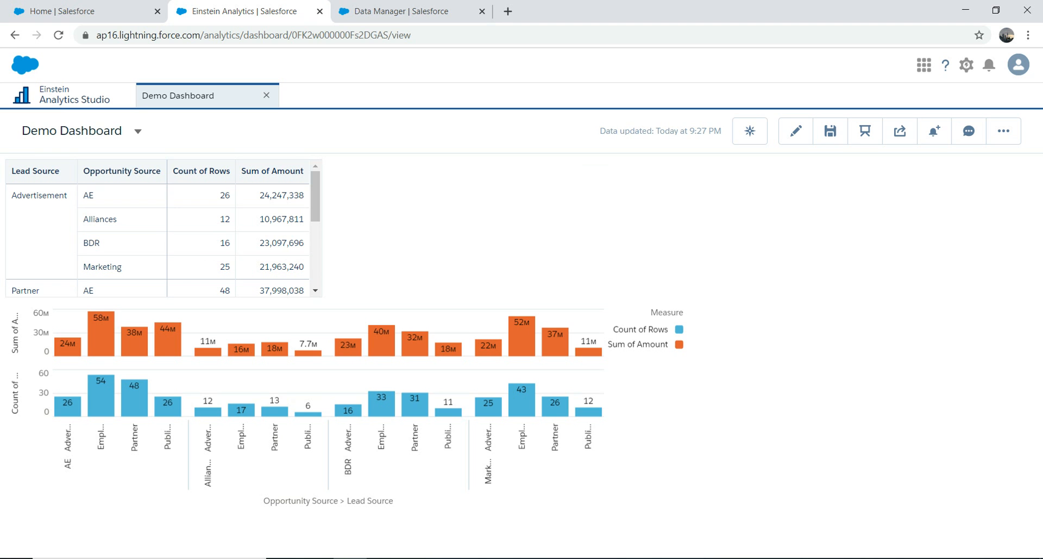
Step: View the dashboard in full-screen presentation mode and return to the normal view
{"action": "left_click", "coordinate": [1004, 130]}
{"action": "left_click", "coordinate": [865, 131]}
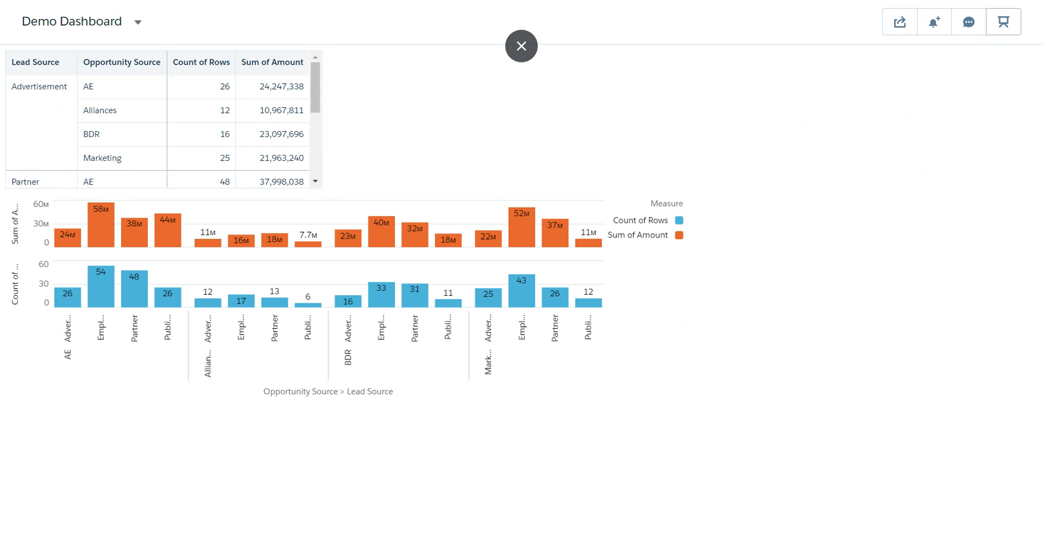
{"action": "left_click", "coordinate": [1003, 21]}
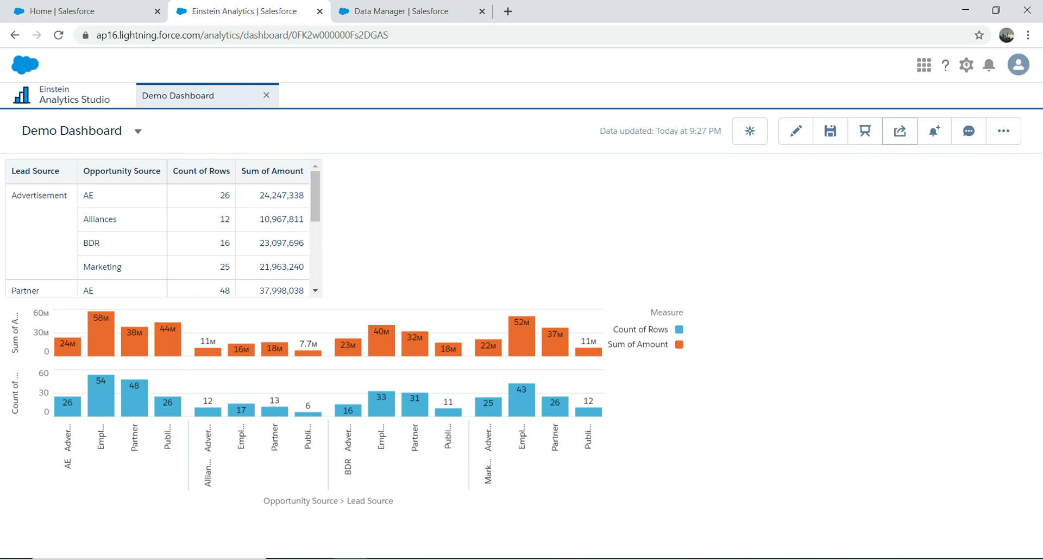